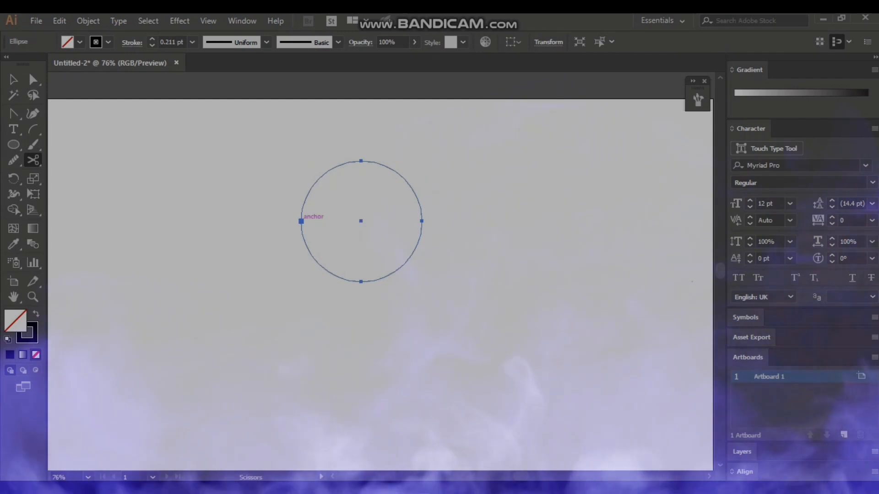
Cut the circle at its left and right anchor points with the Scissors tool and move the lower half off to its left.
click(301, 221)
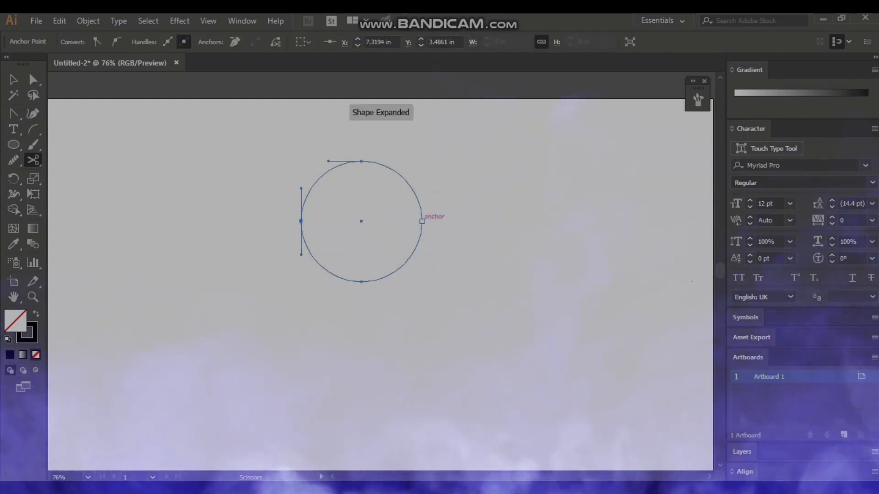
click(421, 221)
key(v)
click(361, 282)
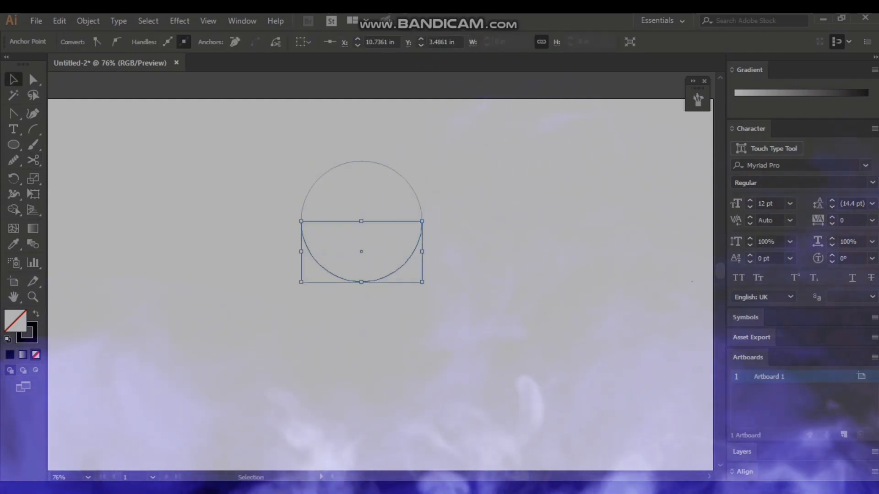
drag(361, 282, 139, 270)
Shrink the detached half circle, turn it upright into an arch, and centre it just above the large arch.
mouse_move(214, 264)
mouse_down()
mouse_move(190, 225)
mouse_move(195, 237)
mouse_move(129, 221)
mouse_up()
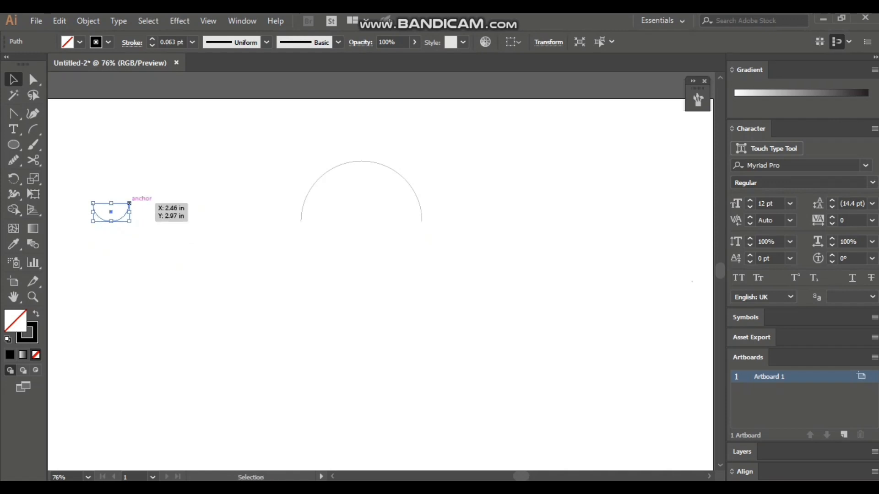
drag(132, 198, 83, 220)
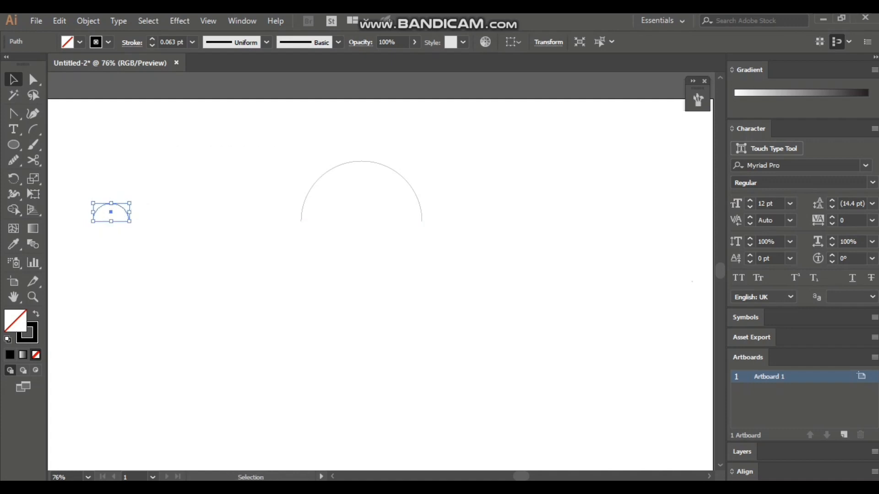
drag(111, 209, 335, 141)
drag(111, 212, 362, 143)
key(ctrl+shift+a)
Draw a circle, convert its bottom anchor into a sharp corner, and centre this teardrop shape under the large arch.
key(l)
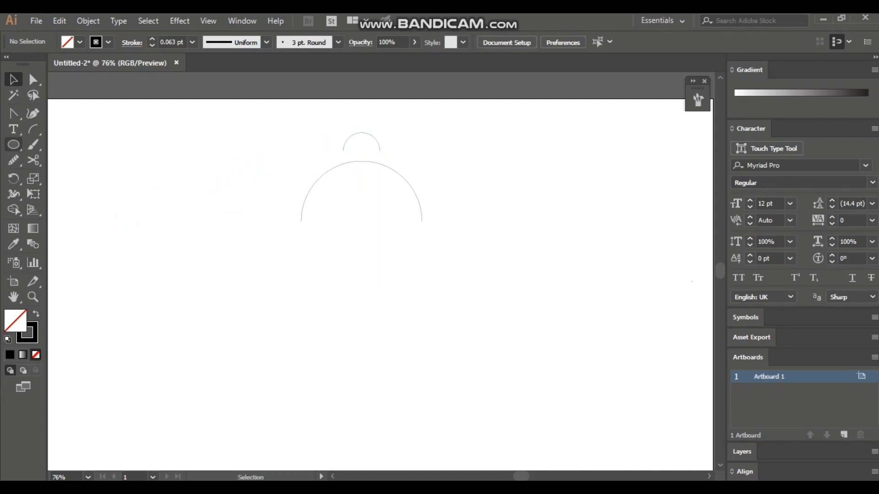
drag(119, 161, 153, 227)
key(a)
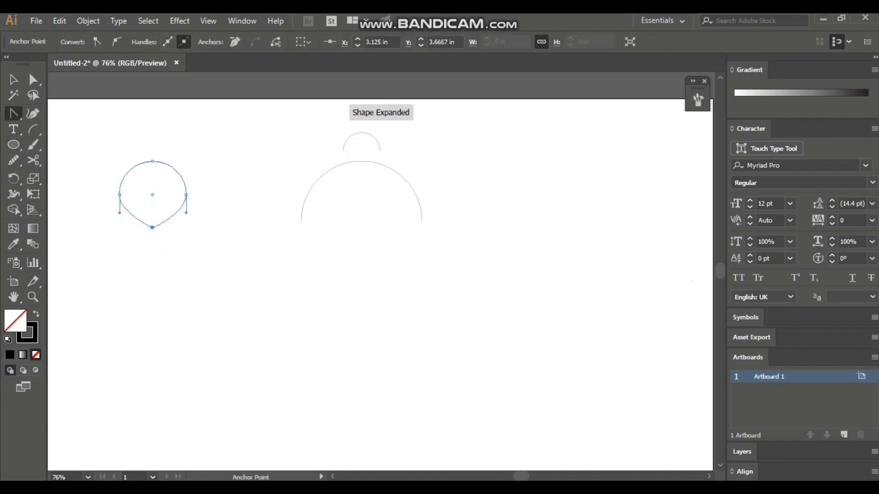
key(v)
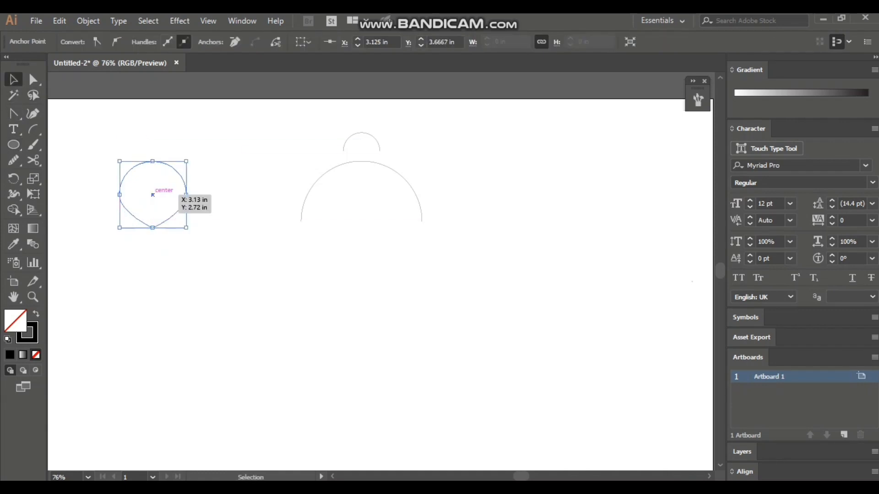
drag(152, 195, 362, 205)
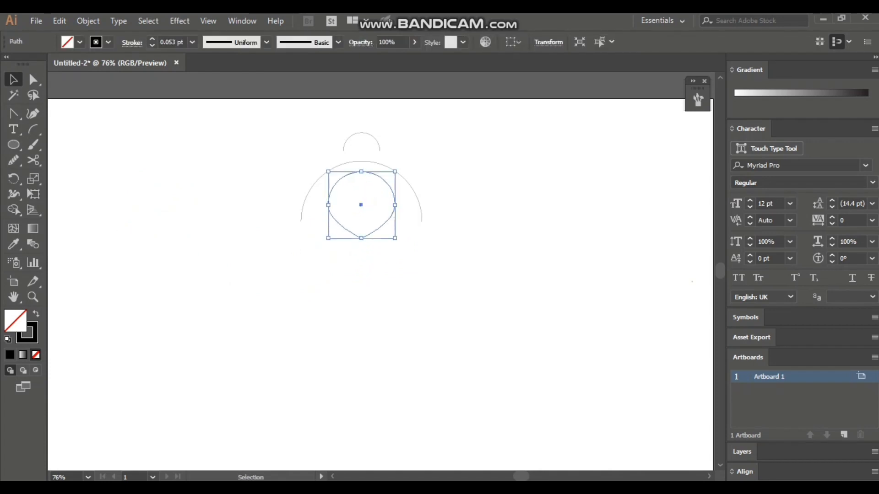
key(ctrl+shift+a)
Draw a circle about 1.36 in wide and place it centred against the upper edge inside the teardrop.
key(l)
drag(187, 162, 233, 207)
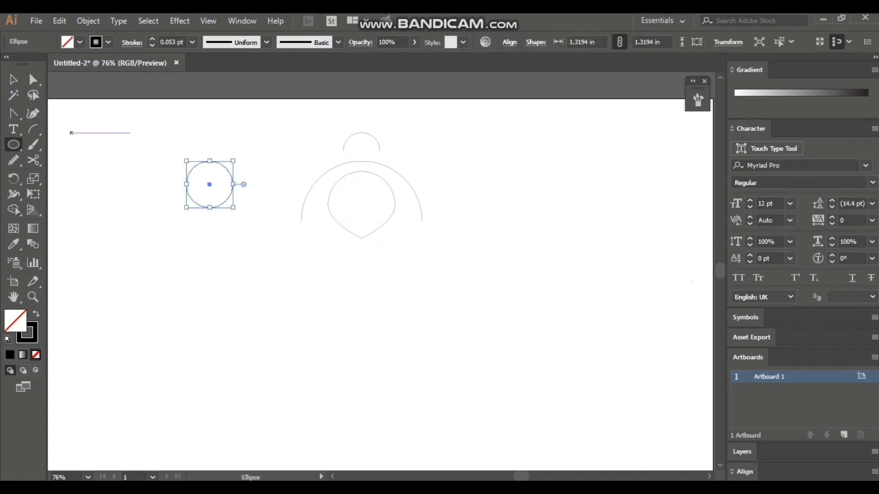
click(251, 204)
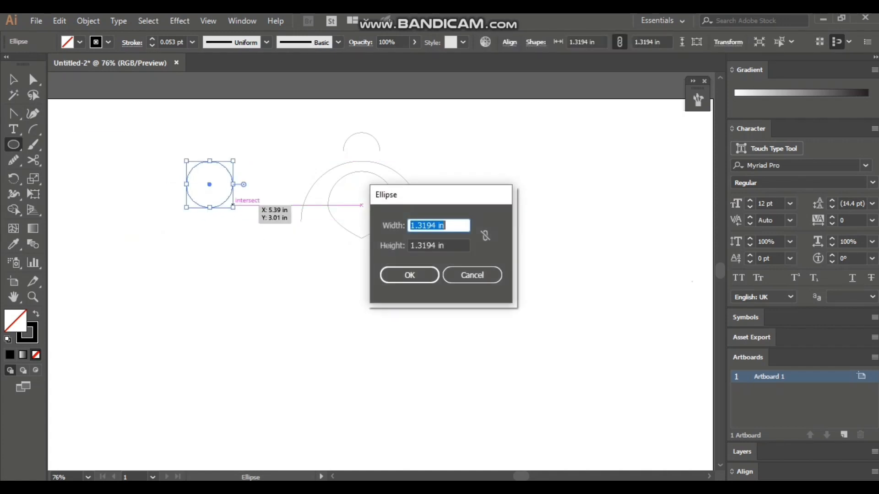
click(472, 275)
mouse_move(233, 208)
mouse_down()
mouse_move(209, 181)
mouse_move(370, 203)
mouse_move(362, 191)
mouse_move(389, 218)
mouse_move(361, 194)
mouse_up()
key(v)
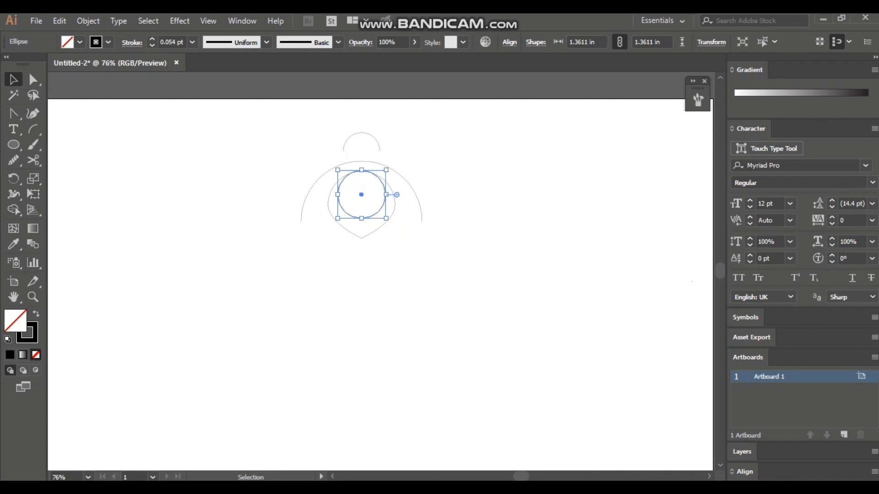
key(ctrl+shift+a)
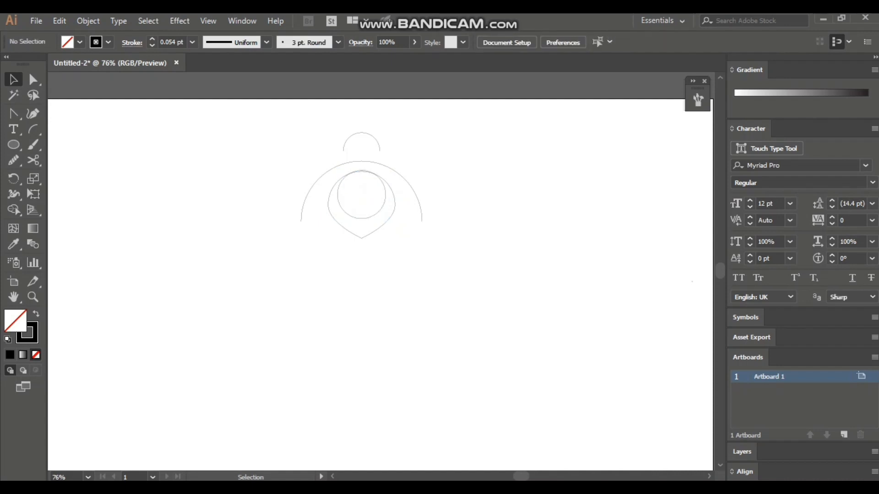
Draw a circle about 1.76 in wide and place one copy on each side of the inner circle, overlapping the large arch.
click(14, 145)
drag(136, 142, 209, 213)
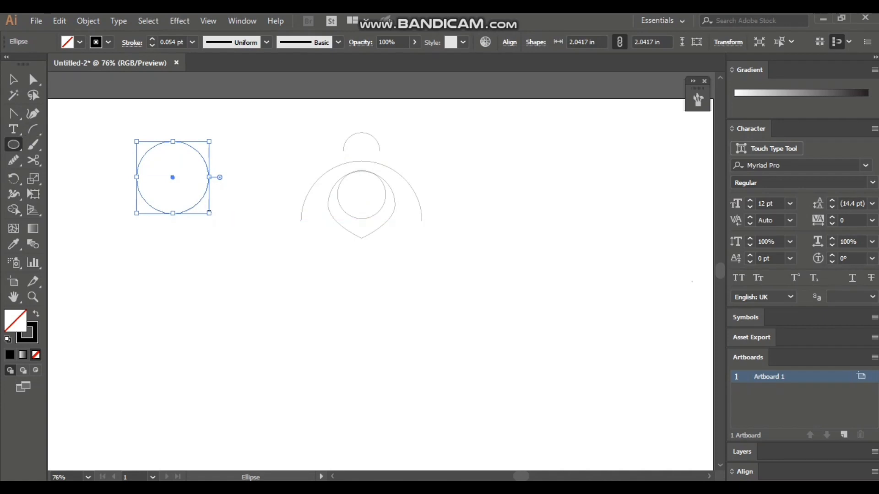
drag(137, 142, 199, 204)
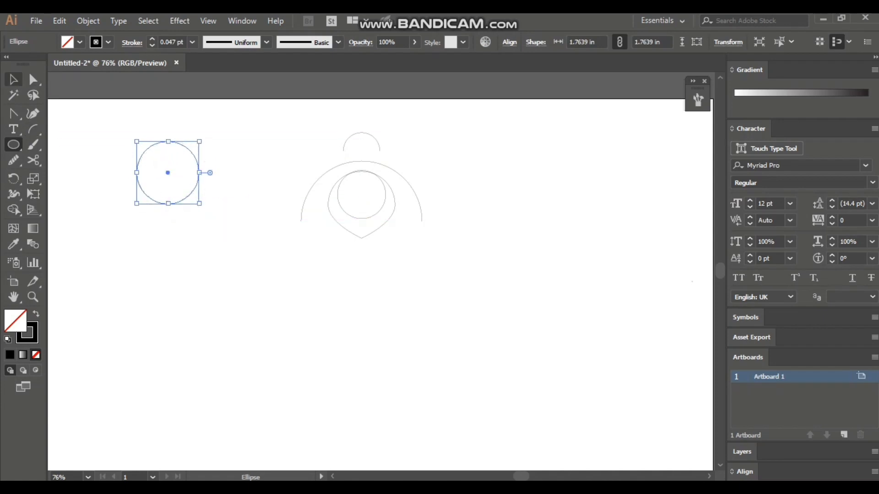
click(13, 79)
drag(168, 173, 405, 195)
click(449, 194)
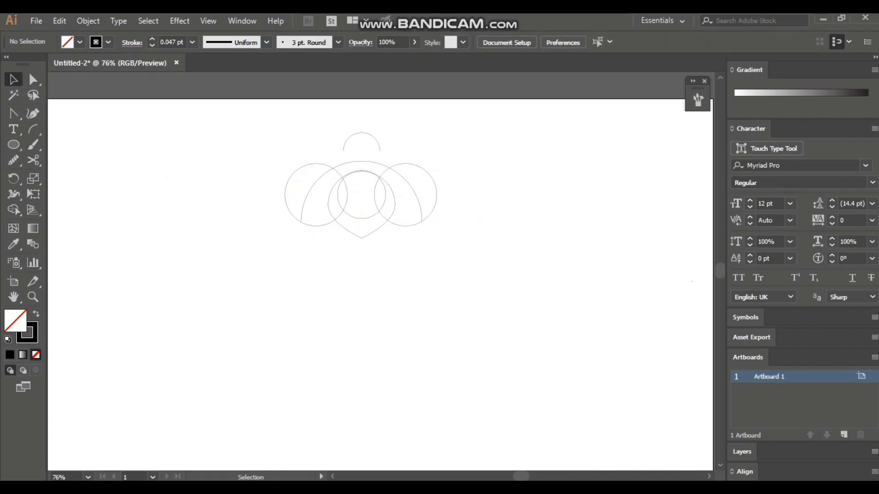
click(293, 173)
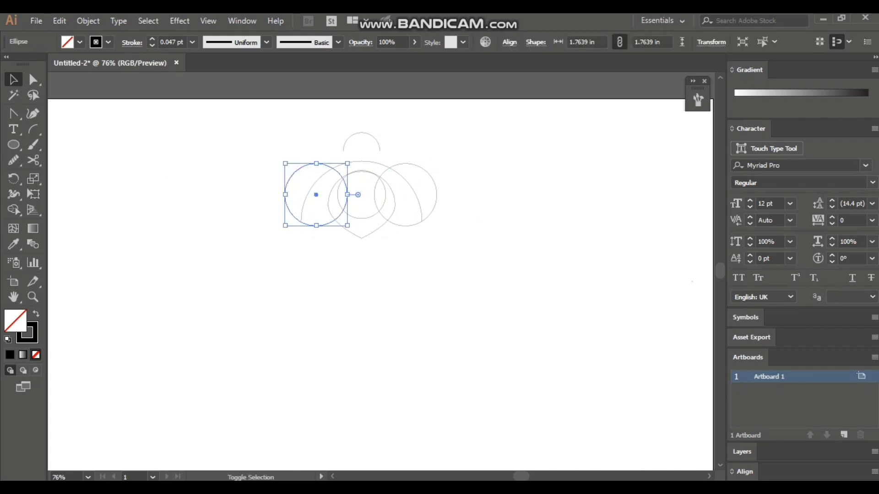
shift+click(406, 164)
click(510, 42)
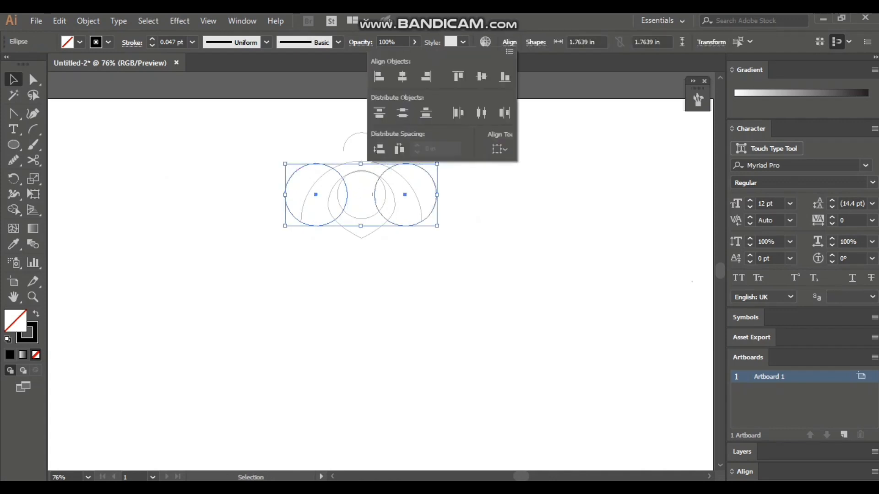
key(Escape)
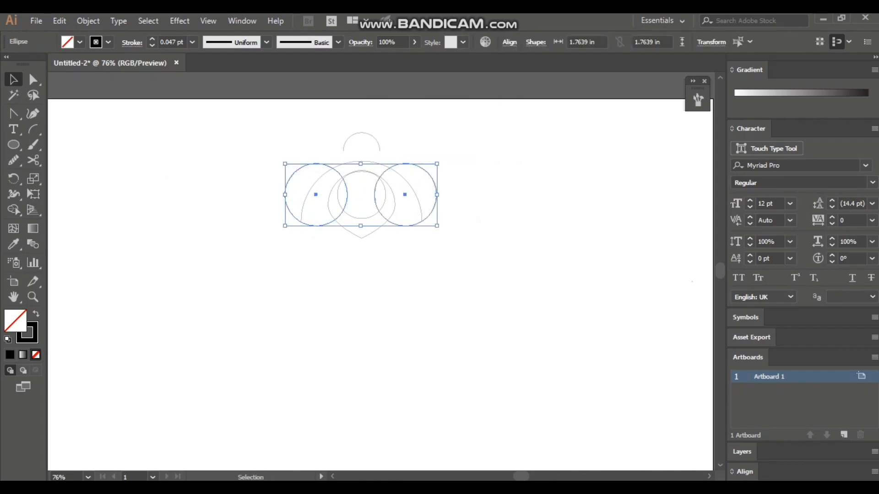
key(ctrl+shift+a)
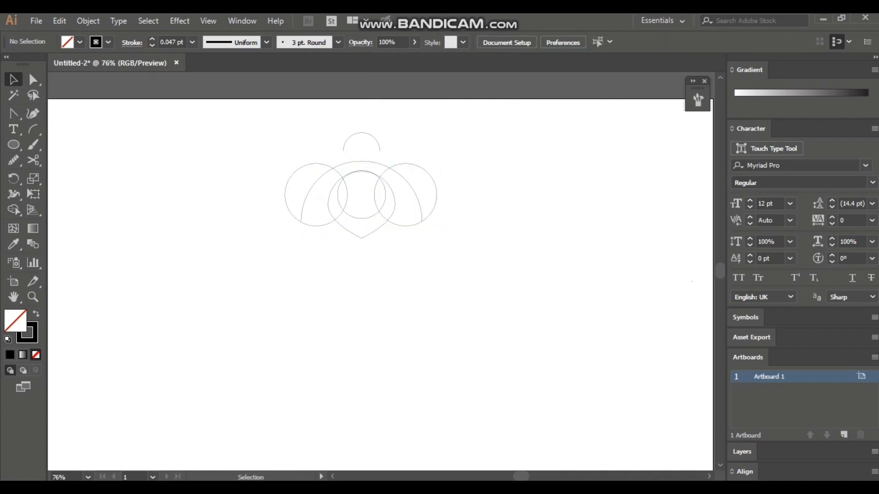
Move the whole drawing straight down towards the middle of the artboard.
key(ctrl+a)
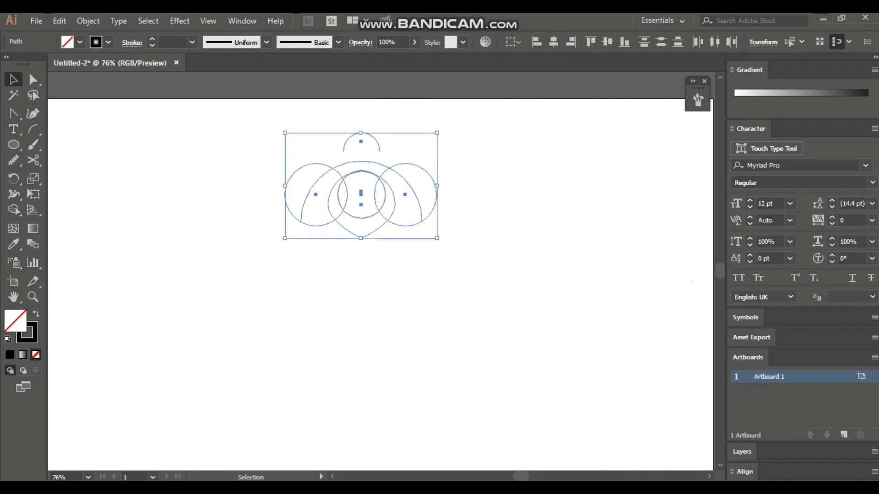
drag(360, 186, 363, 283)
key(ctrl+shift+a)
drag(460, 350, 284, 215)
click(13, 209)
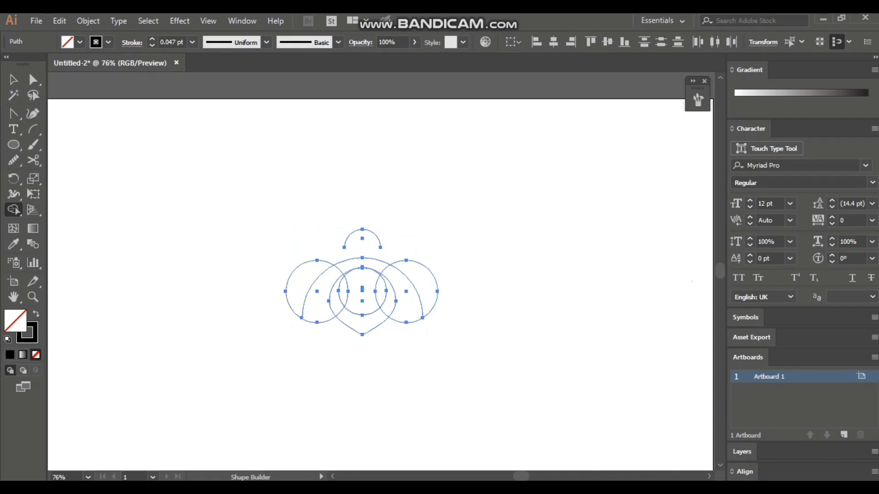
key(v)
key(ctrl+shift+a)
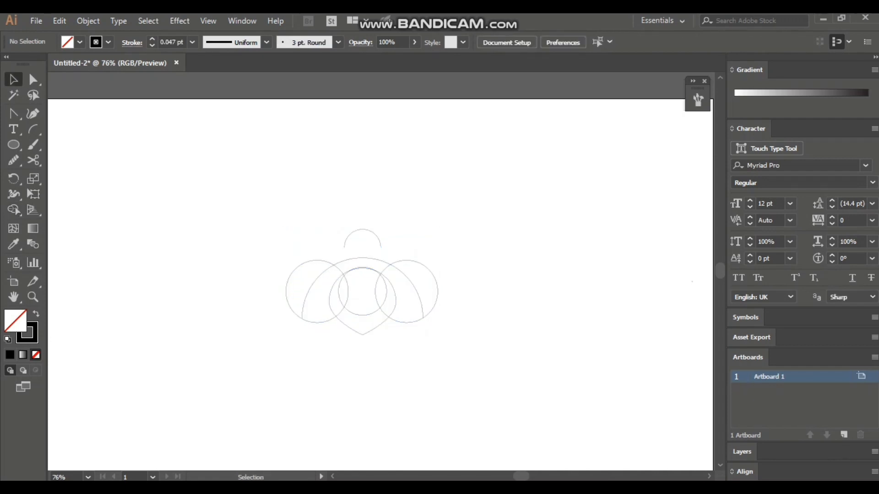
Nudge the two side circles slightly upward together.
click(298, 261)
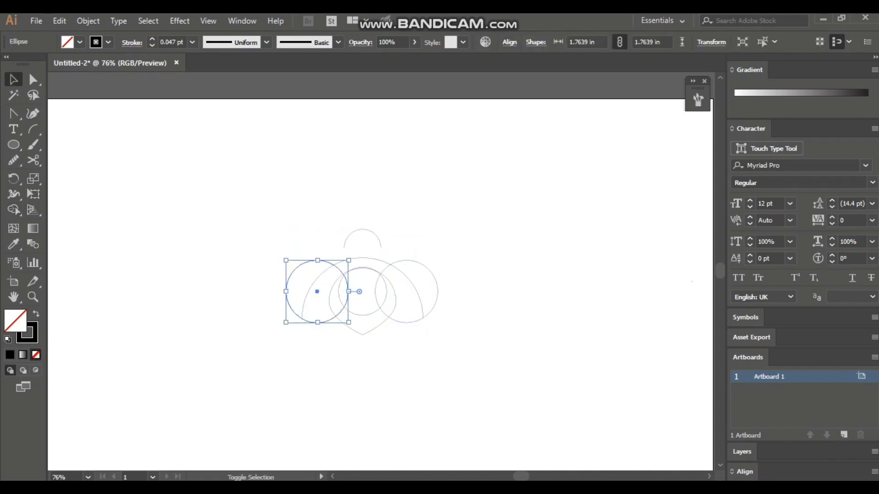
shift+click(424, 268)
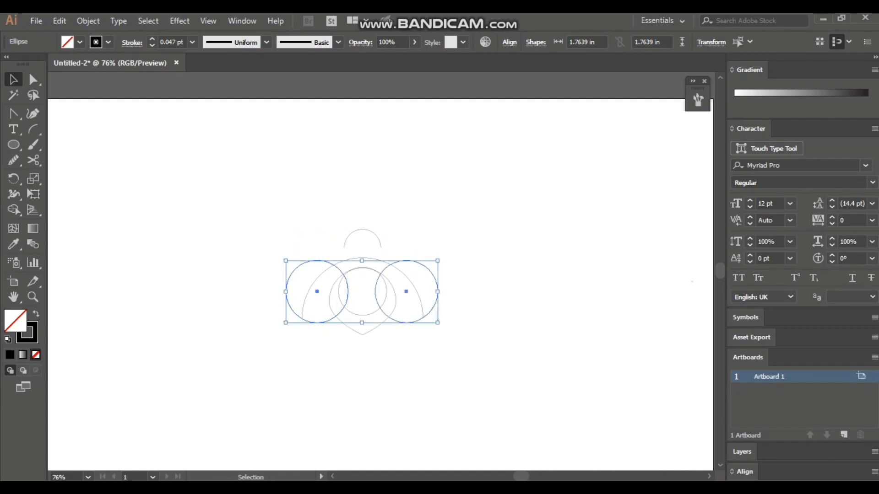
key(Up)
key(Up)
key(Up)
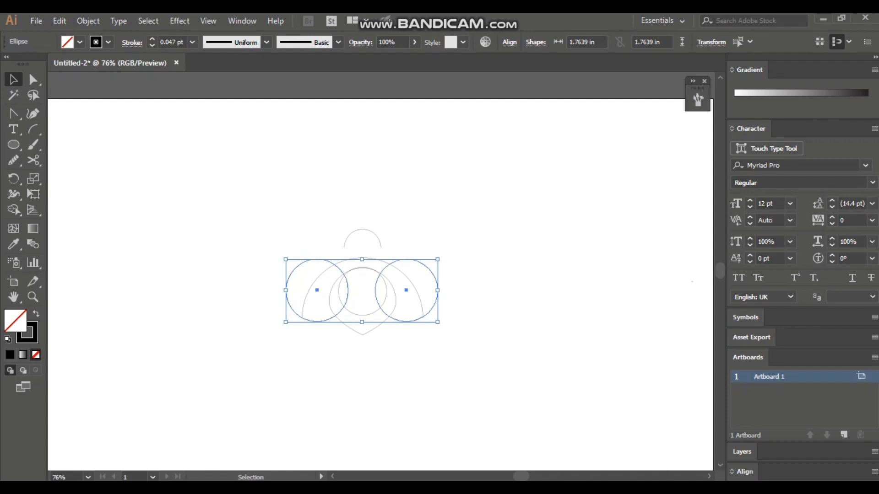
click(426, 243)
Merge the large arch's inner regions with Shape Builder and remove the parts of both side circles lying outside the arch.
mouse_move(208, 220)
mouse_down()
mouse_move(559, 389)
mouse_move(564, 410)
mouse_up()
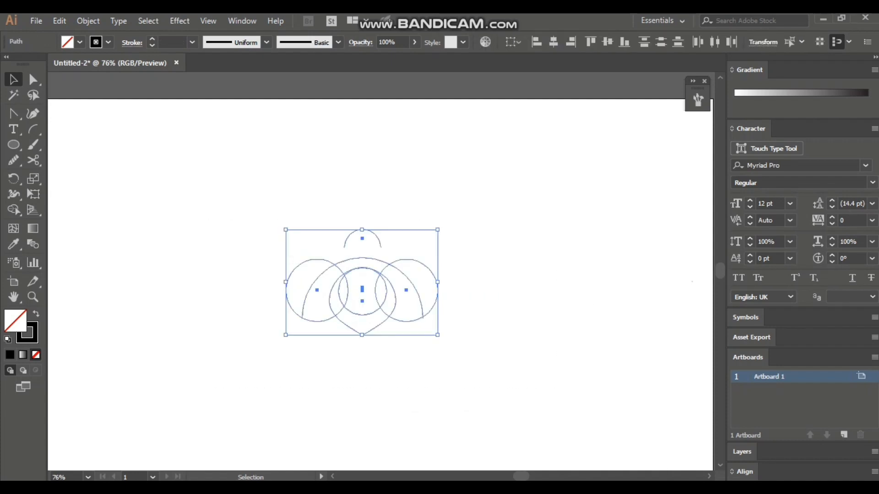
key(shift+m)
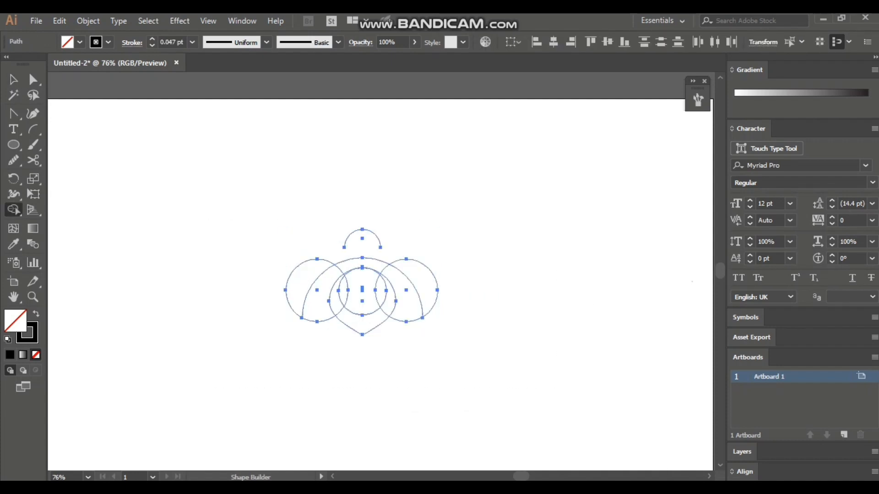
mouse_move(315, 298)
mouse_down()
mouse_move(380, 264)
mouse_move(412, 299)
mouse_up()
alt+click(426, 290)
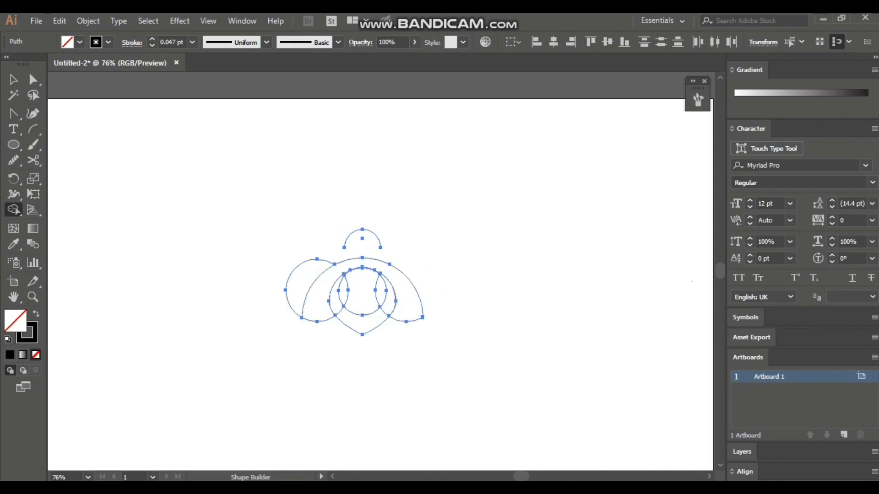
alt+click(298, 288)
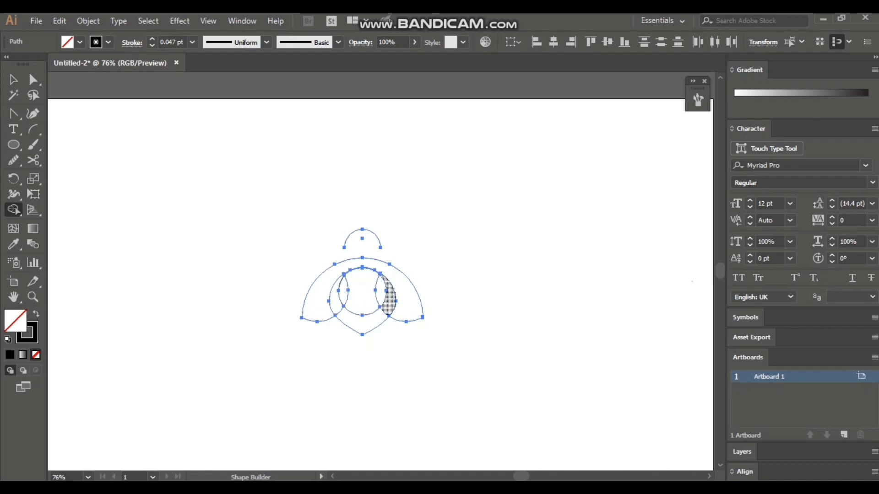
Merge the overlapping pieces inside the central circle with Shape Builder so that it forms one clean circle.
drag(344, 291, 348, 290)
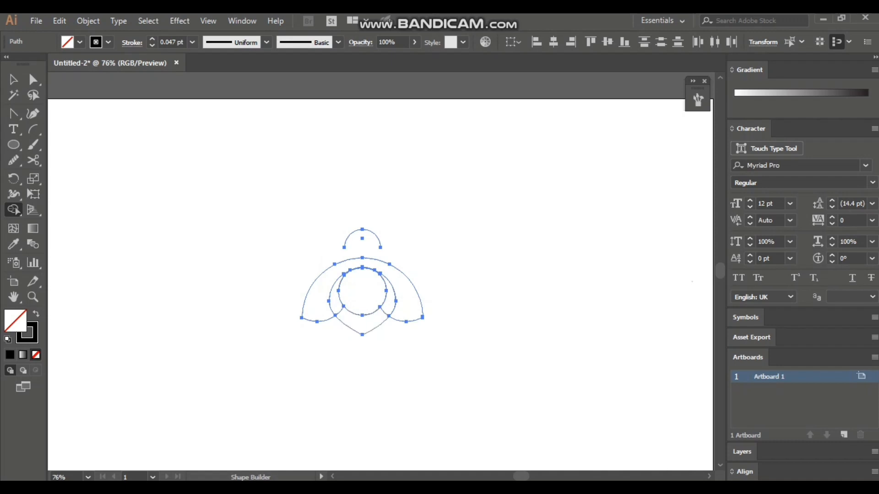
click(362, 323)
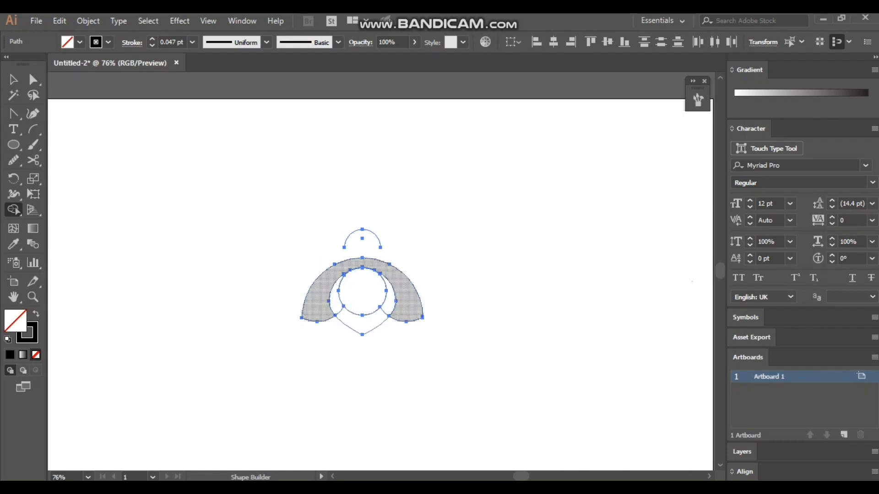
click(14, 80)
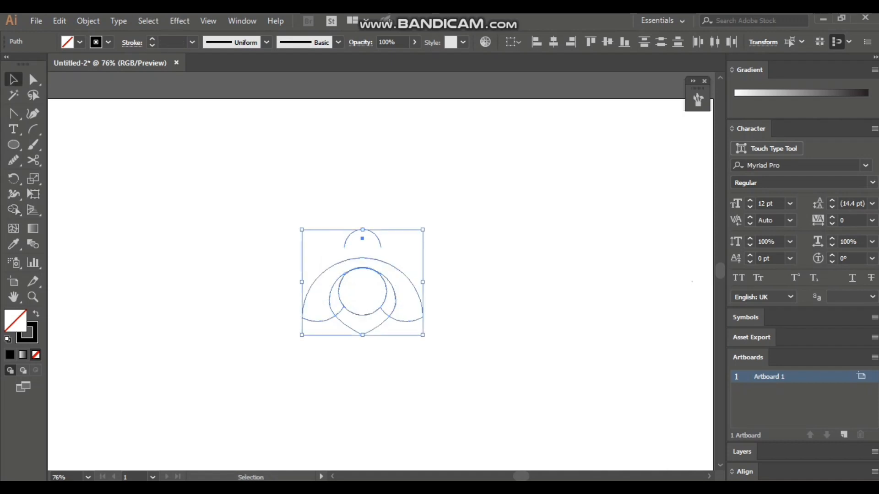
click(202, 192)
Draw a small quarter arc and place it as an antenna against the upper right of the small arch.
click(33, 129)
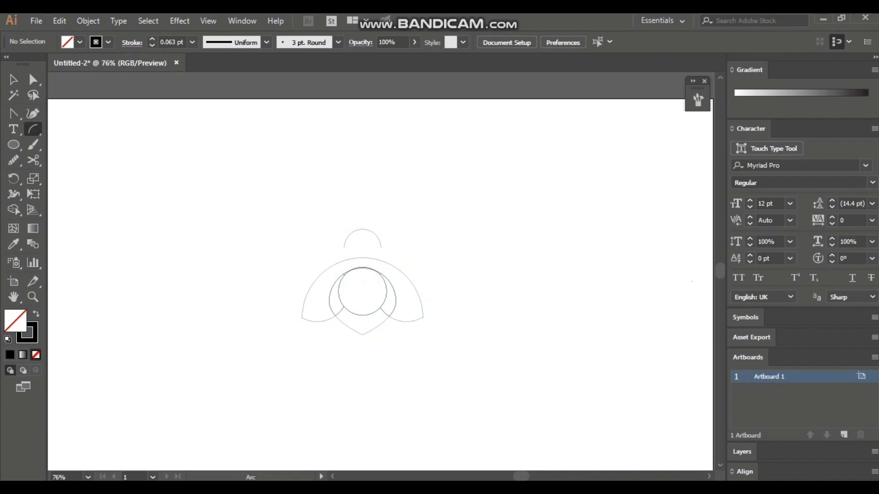
drag(180, 183, 381, 226)
key(v)
key(ctrl+shift+a)
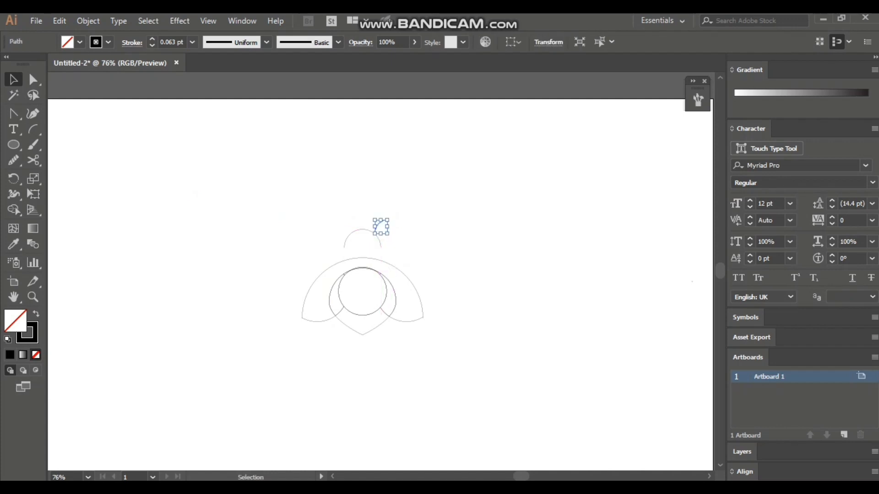
Create a copy of the antenna arc reflected across the vertical axis.
right_click(381, 226)
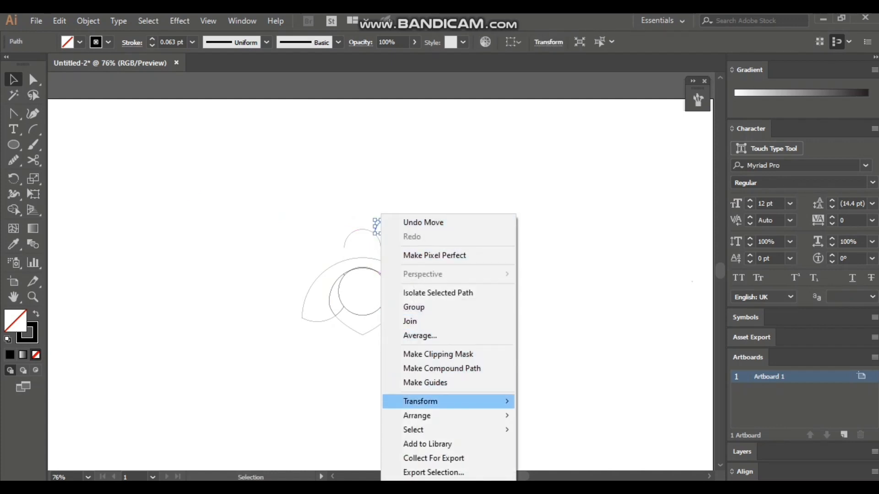
mouse_move(440, 401)
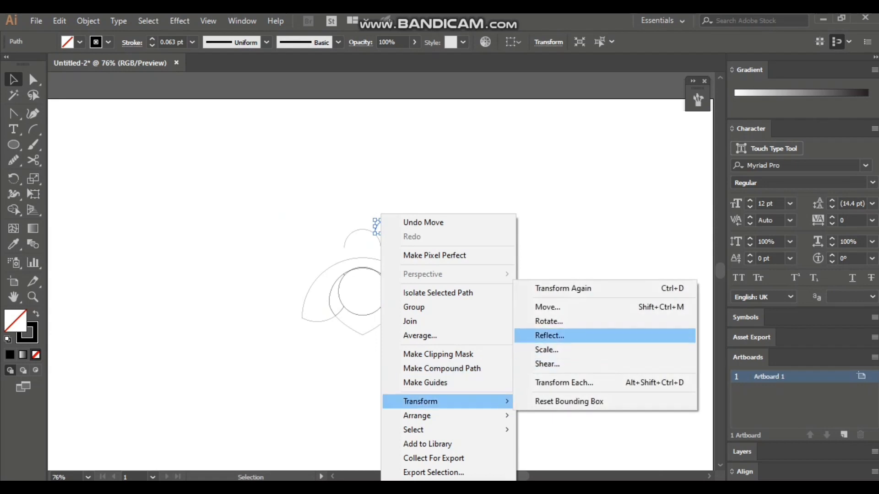
click(549, 336)
click(547, 411)
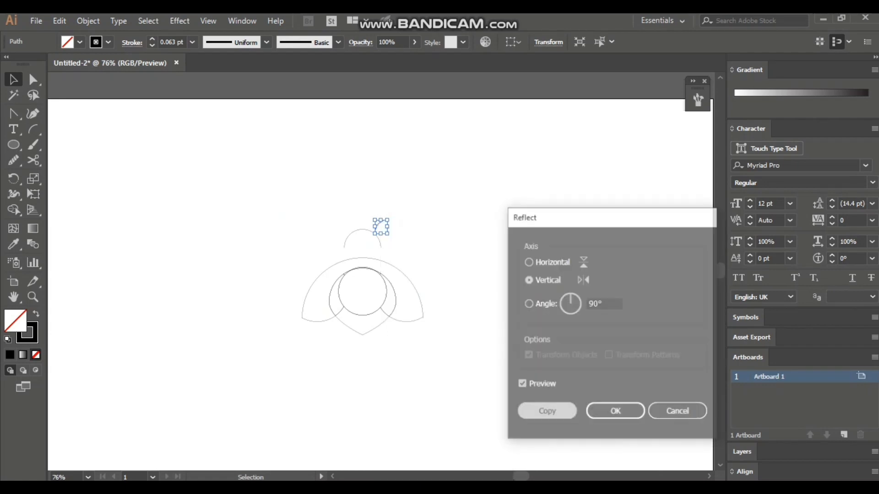
click(430, 225)
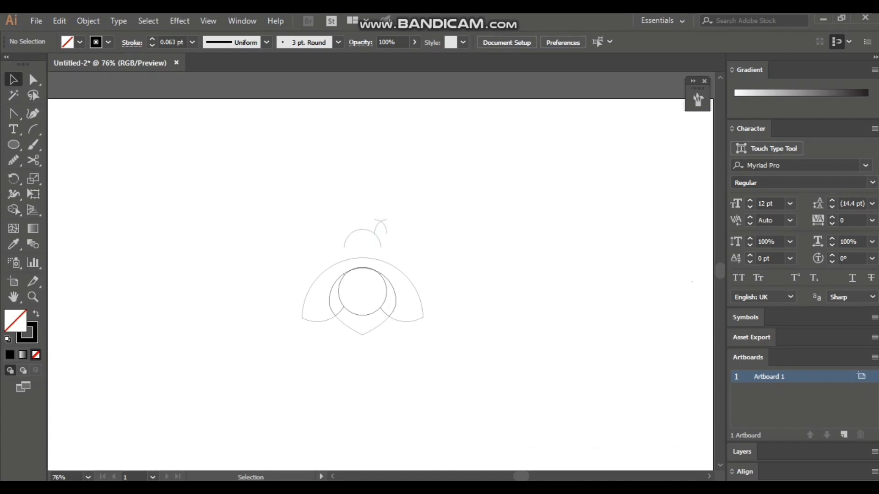
Move the mirrored antenna arc to the upper left of the small arch.
drag(384, 221, 347, 224)
key(Down)
key(Down)
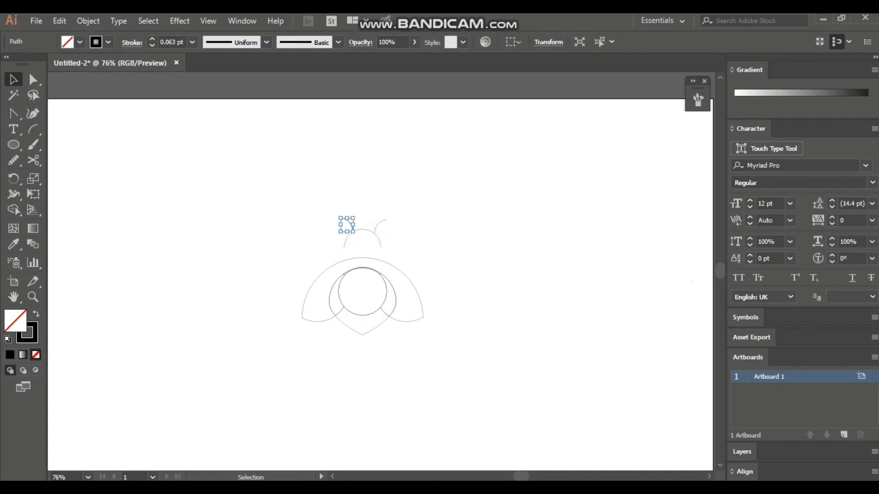
key(ctrl+shift+a)
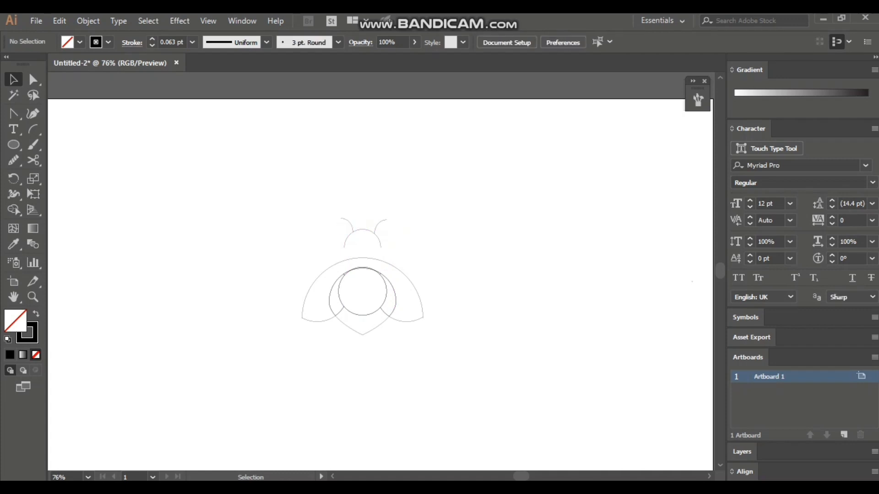
Nudge the left antenna arc slightly outward and down so that it meets the arch symmetrically with the right one.
click(347, 225)
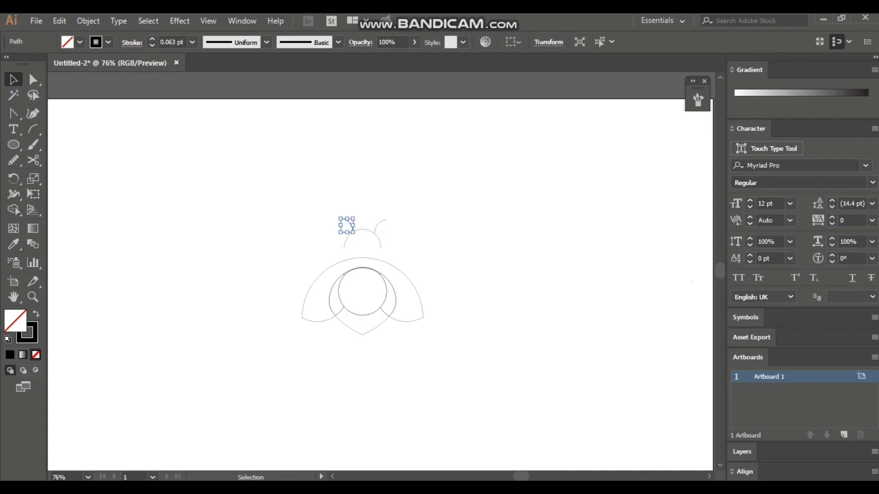
key(Left)
key(Left)
key(Left)
key(Left)
key(Left)
key(Left)
key(Left)
key(Down)
key(Down)
key(Down)
key(Right)
key(ctrl+shift+a)
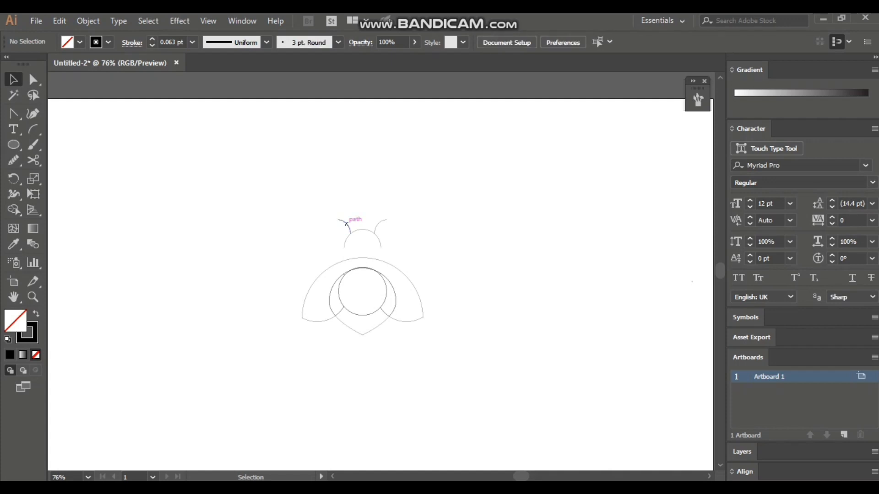
Align the two antenna arcs with each other on their vertical centres.
shift+click(347, 224)
shift+click(383, 221)
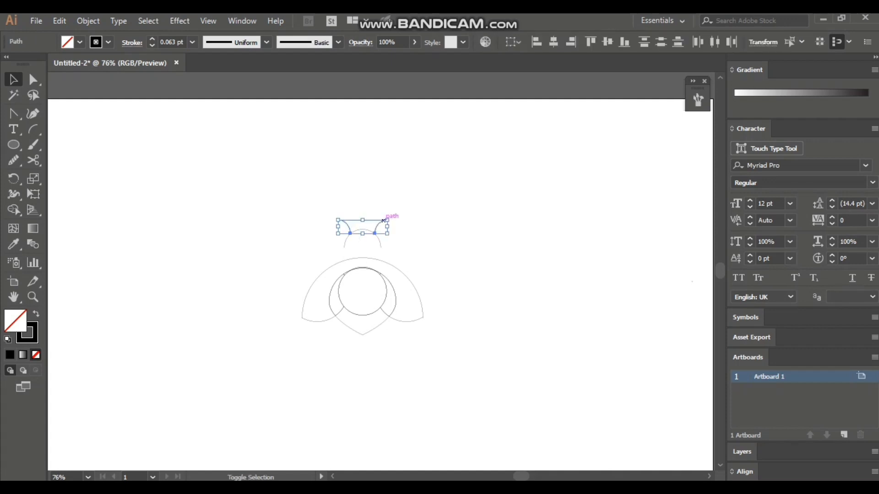
click(608, 41)
click(528, 192)
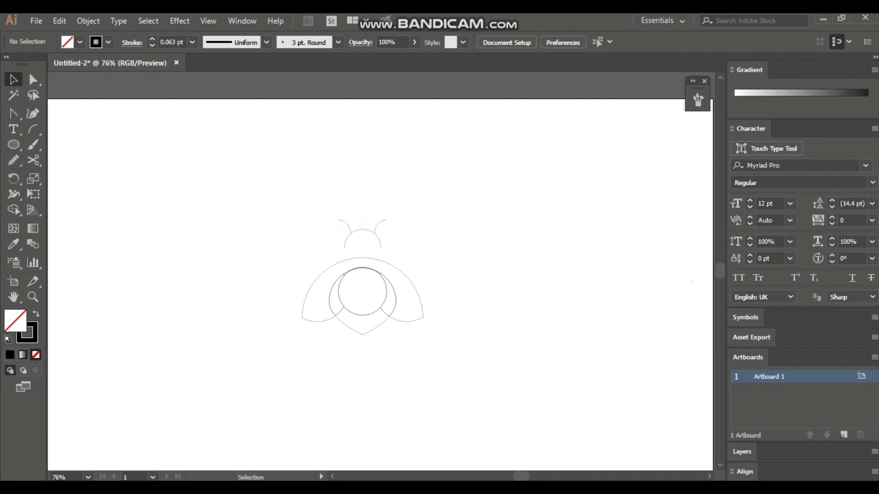
Fill the large wing-shaped arch with bright cyan (#0FECF7).
click(325, 273)
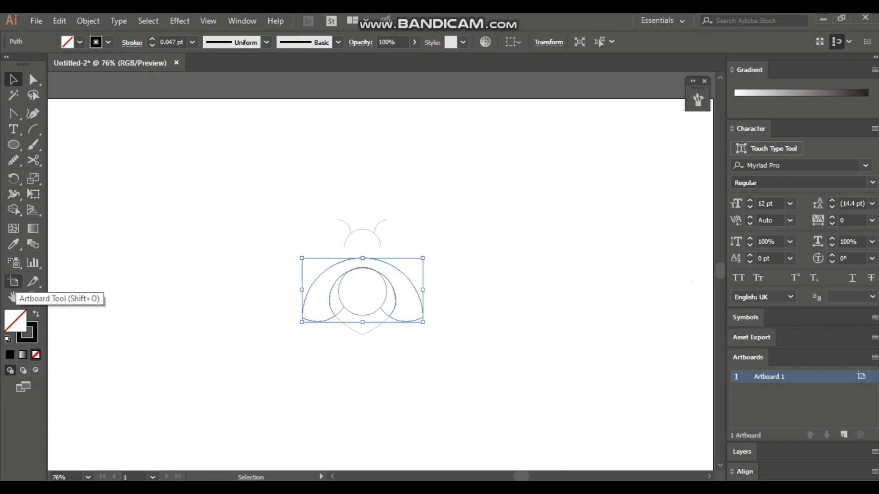
double_click(15, 319)
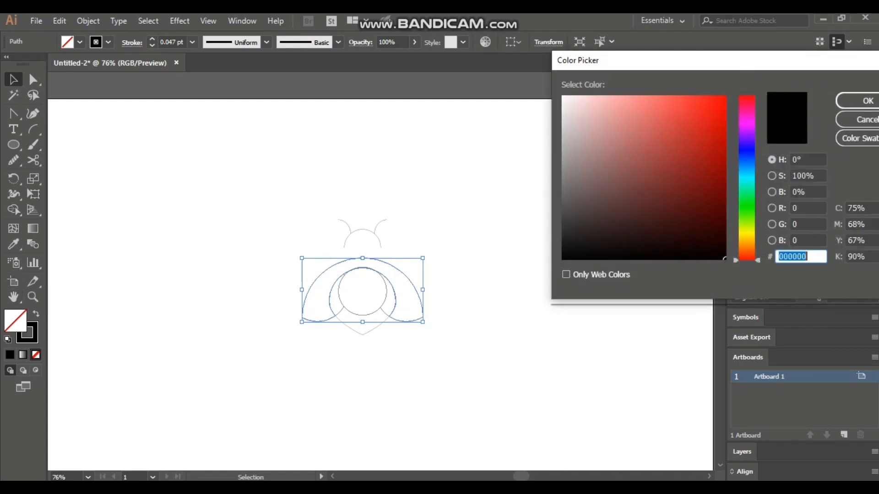
click(747, 176)
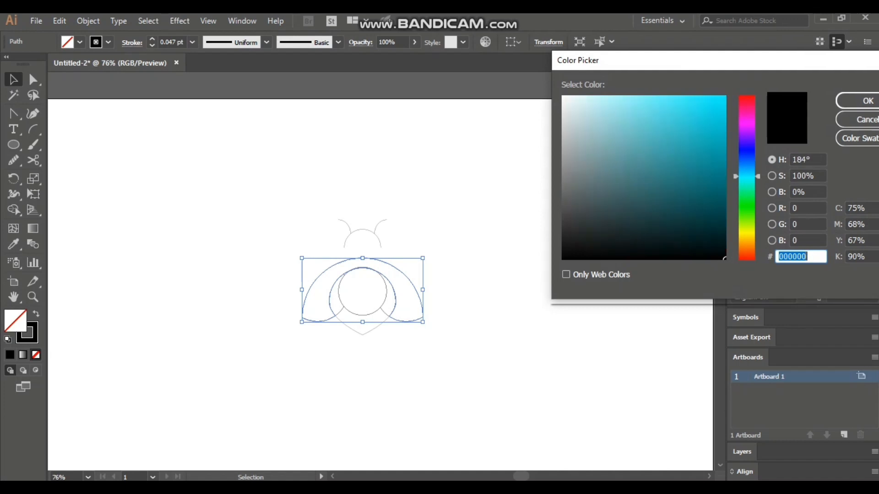
click(687, 112)
mouse_move(718, 124)
mouse_down()
mouse_move(710, 104)
mouse_move(722, 112)
mouse_move(719, 100)
mouse_up()
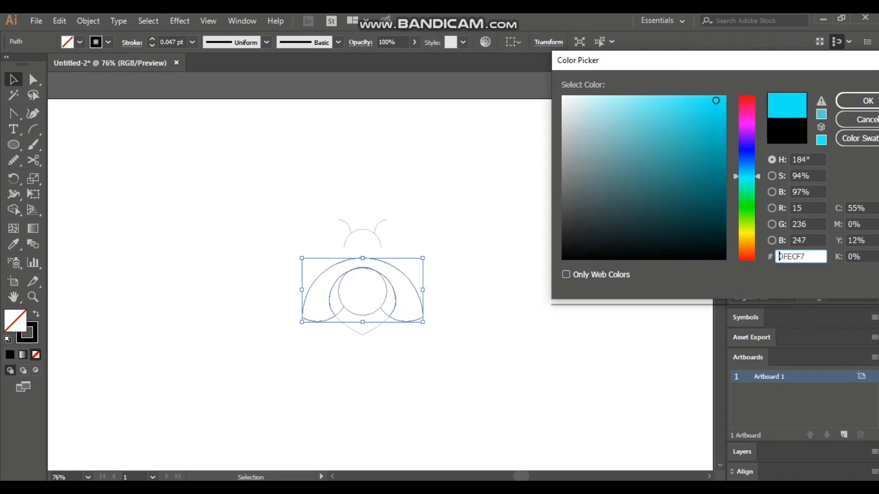
click(857, 101)
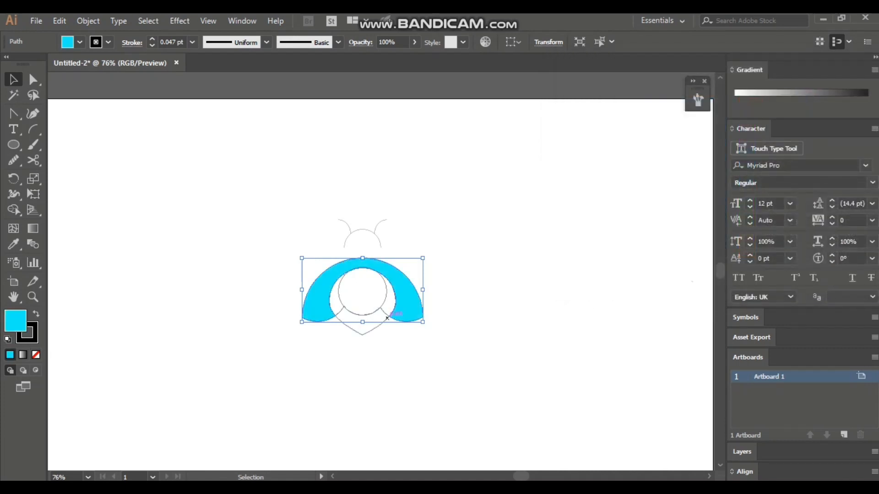
Fill the pointed piece below the central circle with orange (#F99C08).
click(373, 341)
click(375, 328)
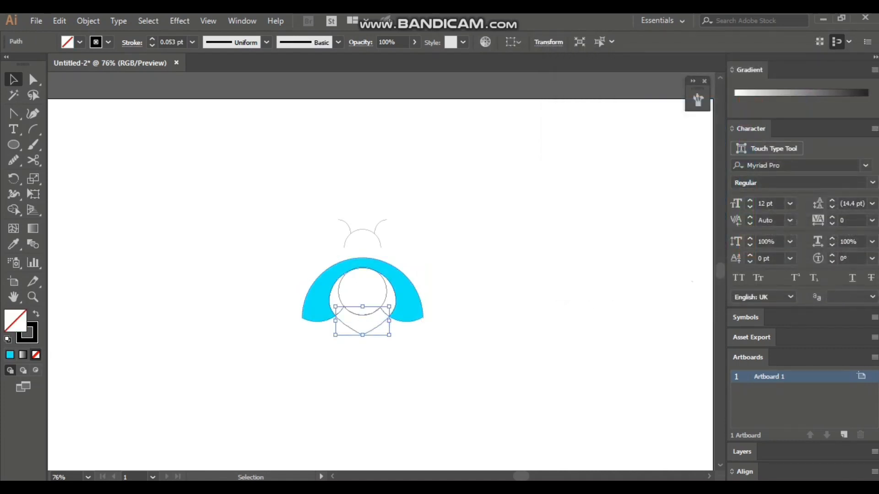
double_click(16, 321)
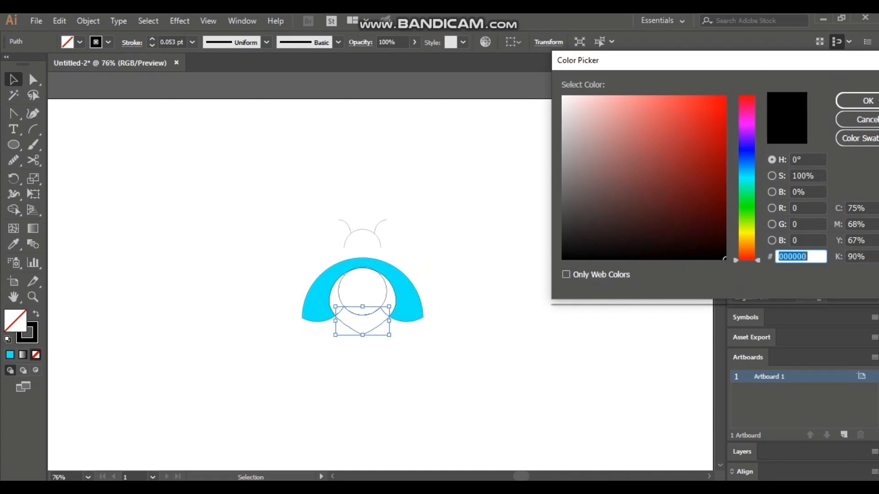
click(747, 243)
drag(713, 101, 721, 100)
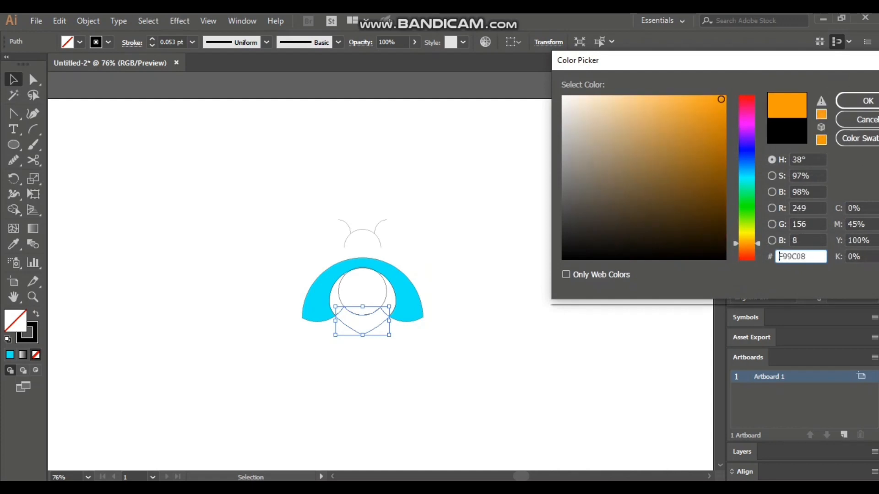
click(868, 101)
key(ctrl+shift+a)
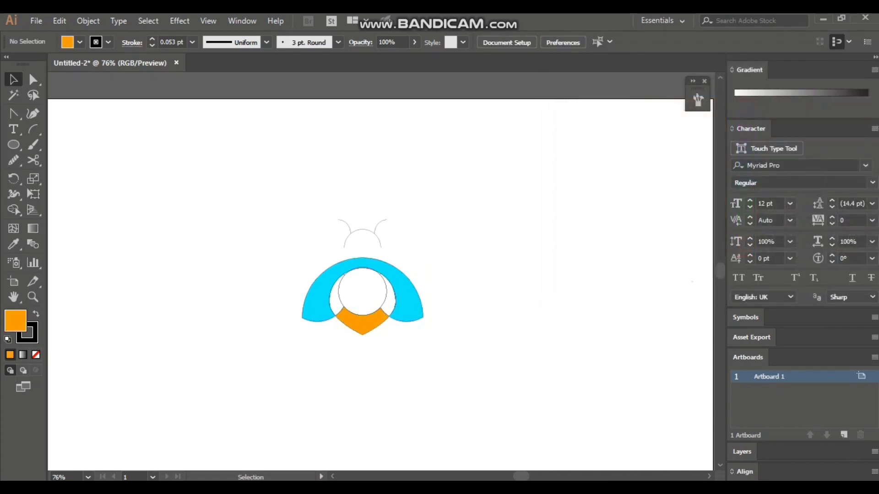
Fill the crescent on the right of the central circle with a darker orange (#FC7E15).
click(395, 296)
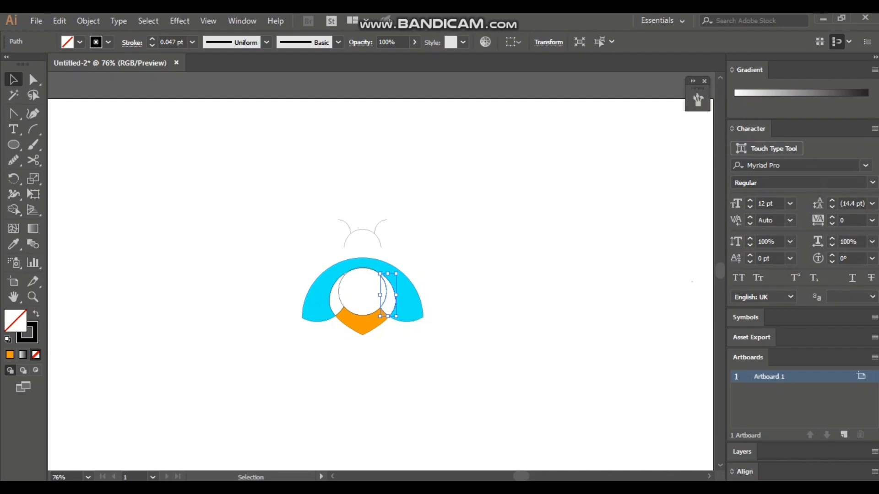
double_click(28, 333)
drag(747, 259, 746, 247)
text(FF7100)
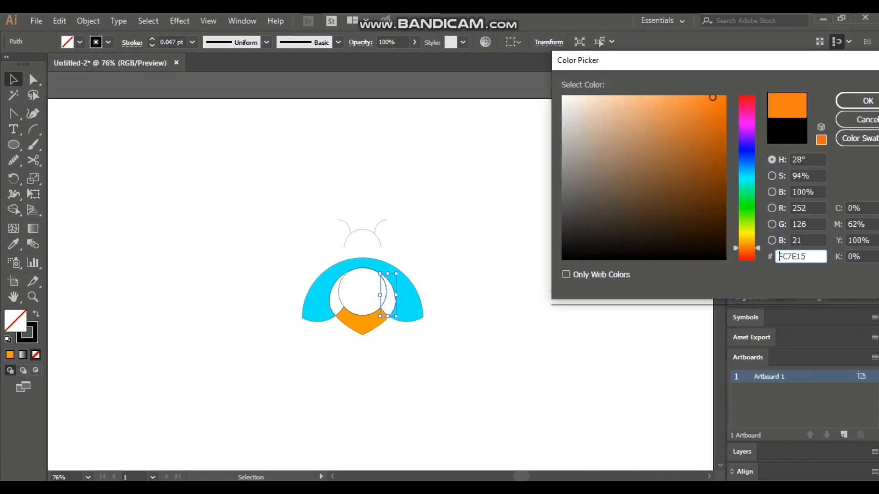
key(Return)
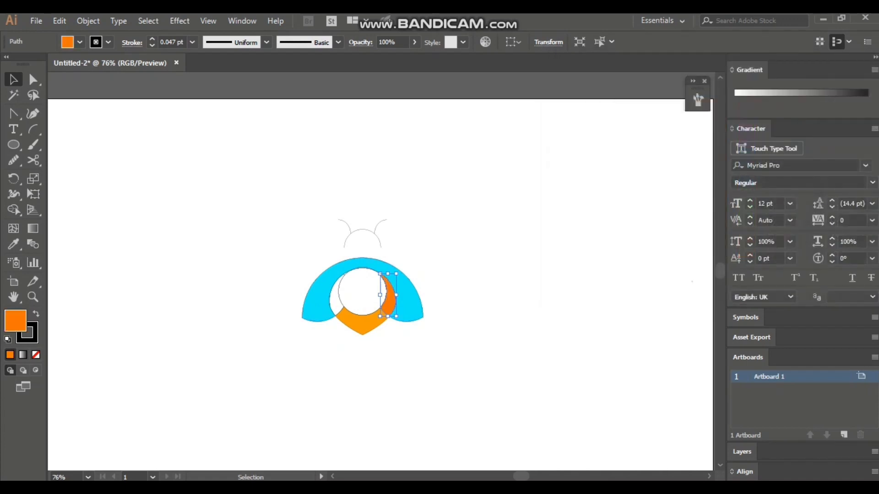
Copy the right crescent's darker orange fill onto the left crescent with the Eyedropper.
click(346, 288)
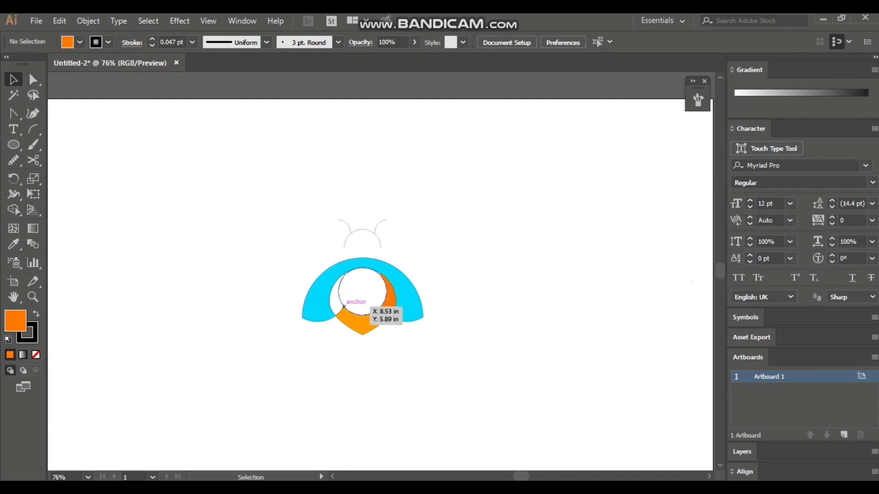
click(342, 310)
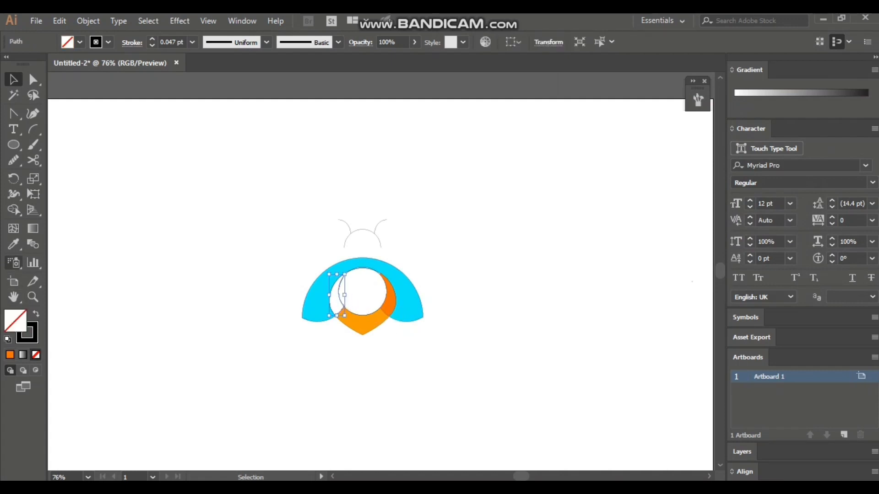
click(13, 244)
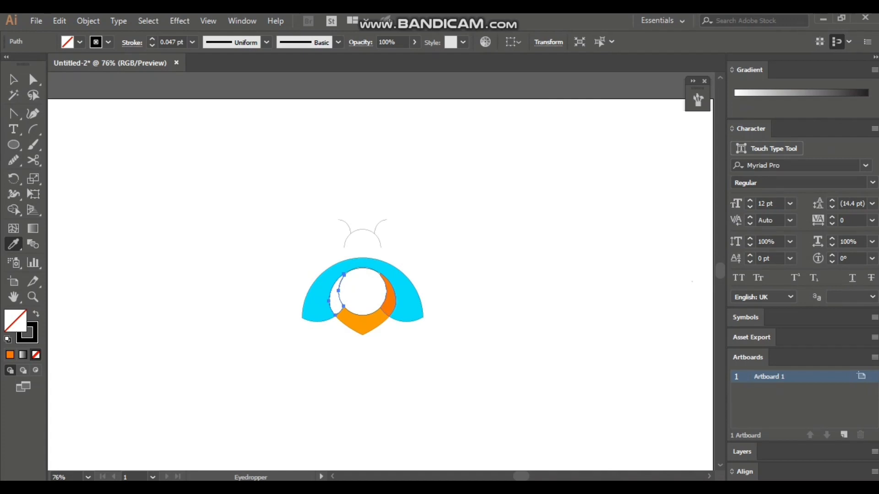
click(380, 288)
click(13, 79)
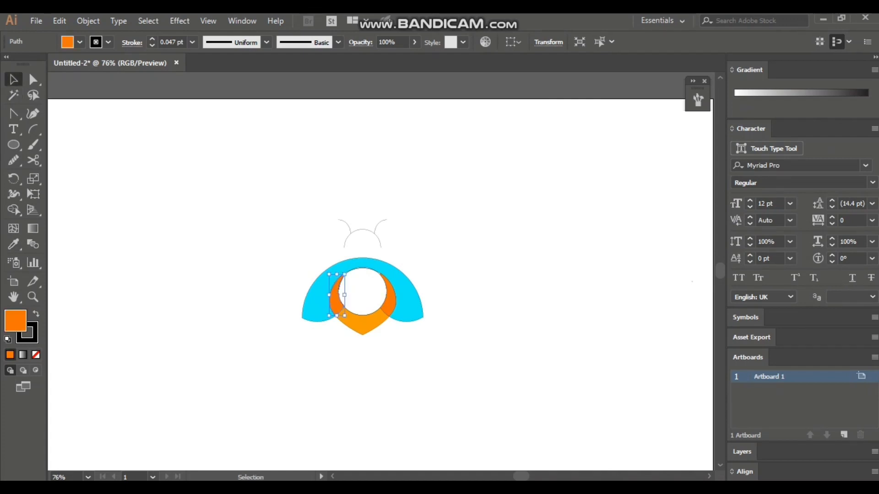
click(220, 206)
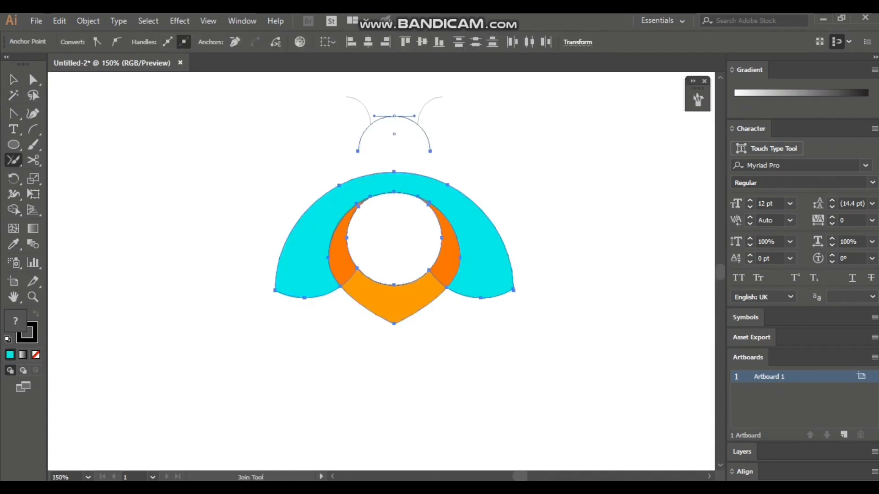
Try to round the right wing's outer lower corner with the Join and Smooth tools.
drag(522, 277, 510, 298)
click(13, 160)
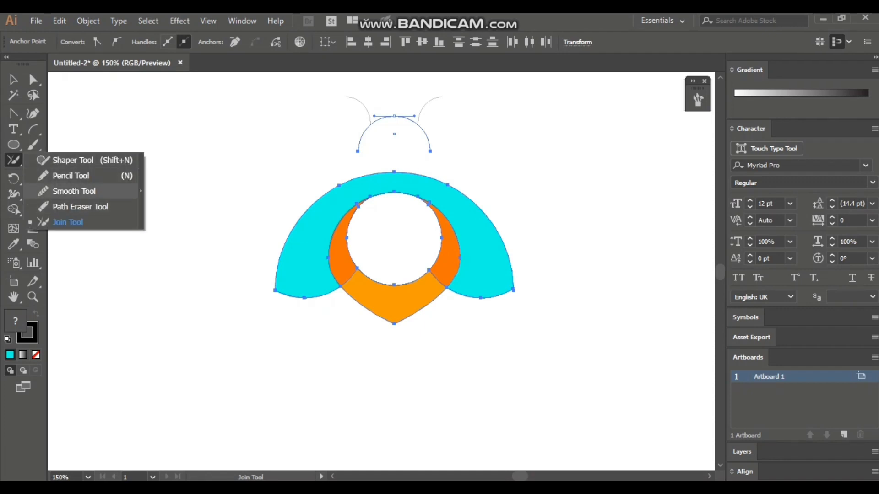
click(73, 191)
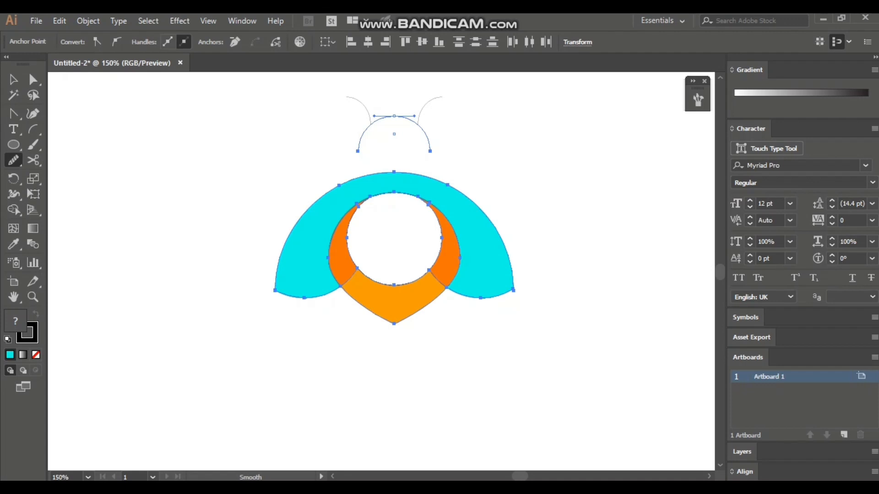
drag(512, 278, 513, 290)
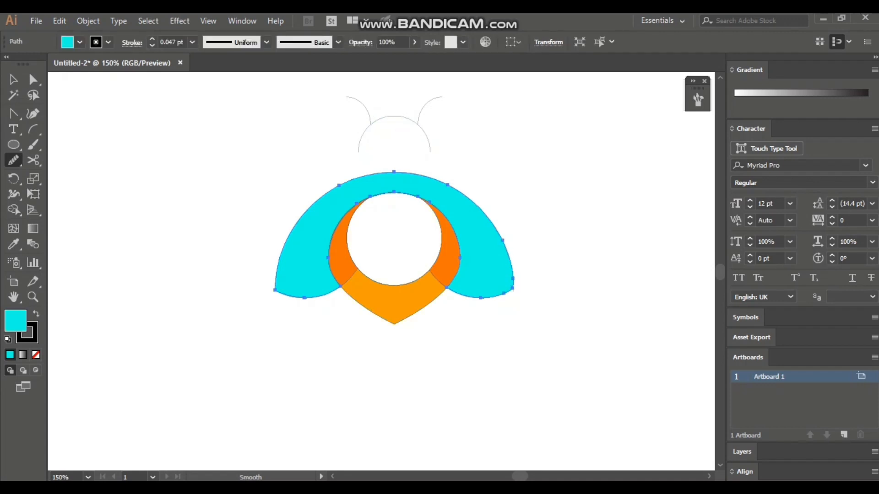
key(ctrl+a)
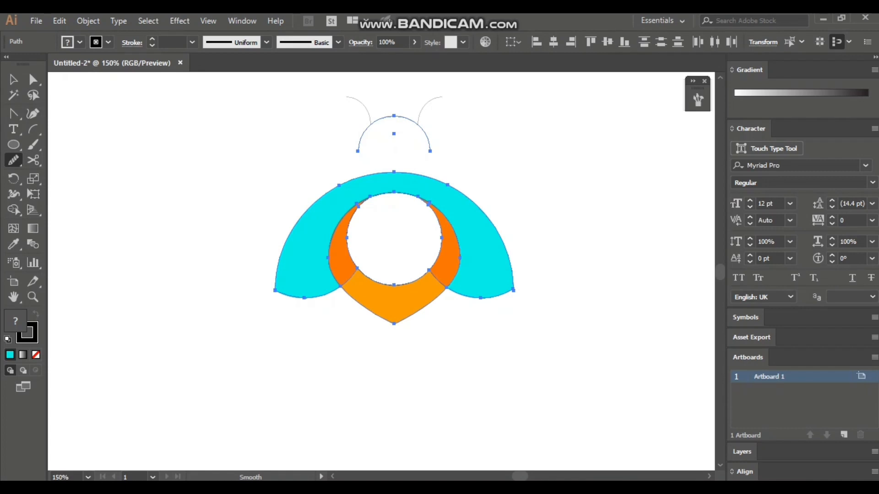
Average the anchor point at the right wing's outer lower corner along both axes.
key(v)
key(a)
key(ctrl+shift+a)
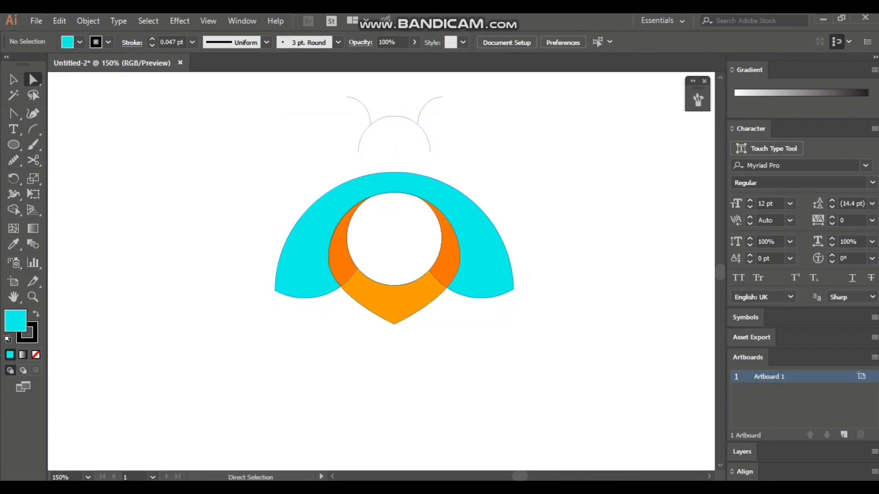
click(514, 289)
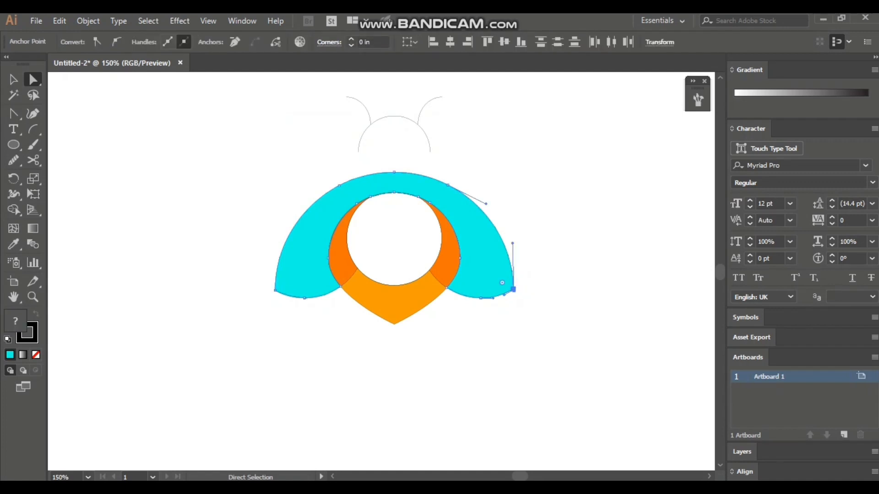
right_click(514, 289)
mouse_move(577, 224)
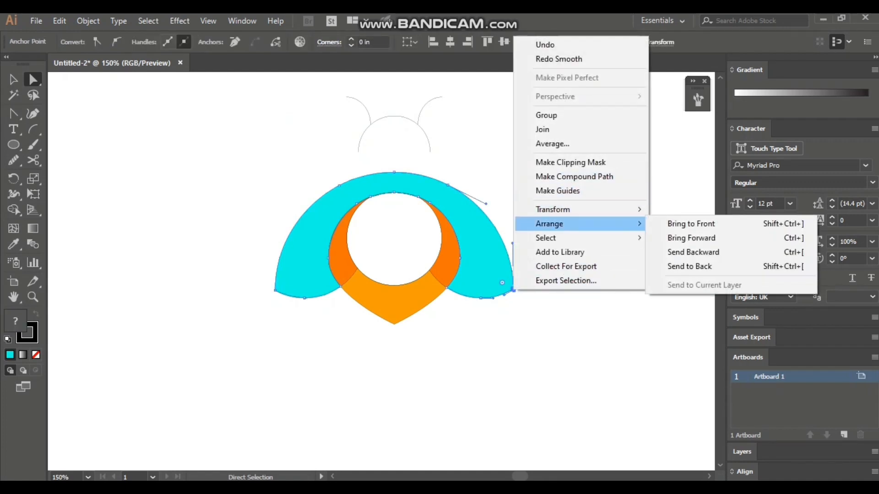
click(553, 144)
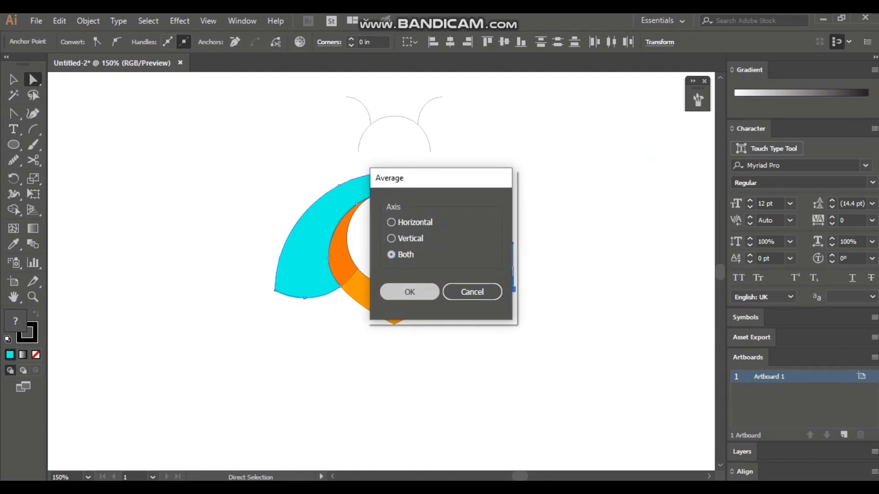
key(Return)
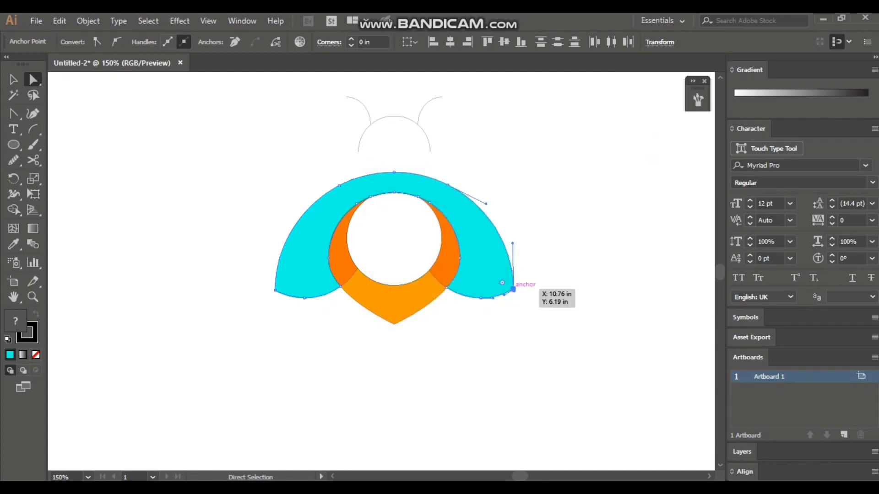
click(557, 311)
drag(536, 275, 513, 291)
right_click(513, 289)
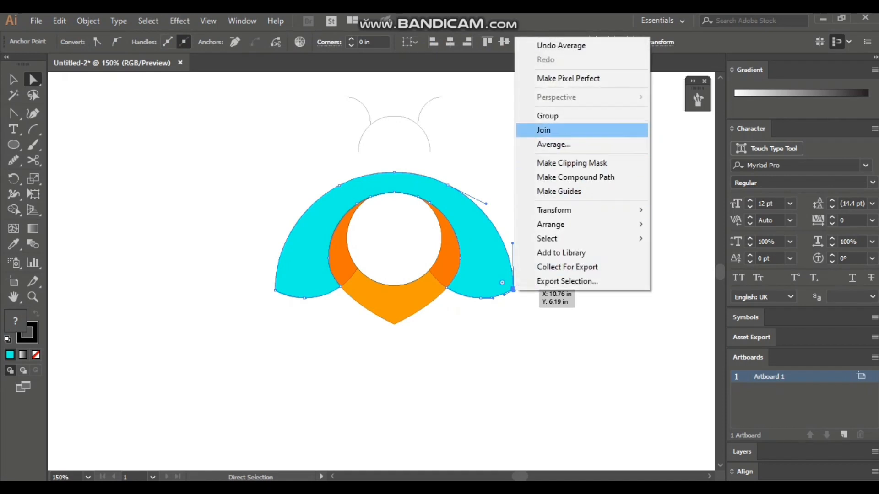
click(553, 144)
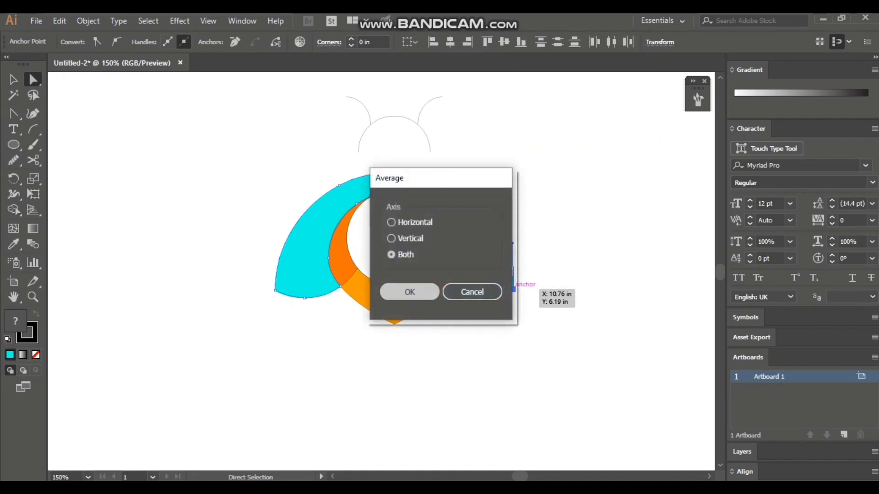
click(406, 290)
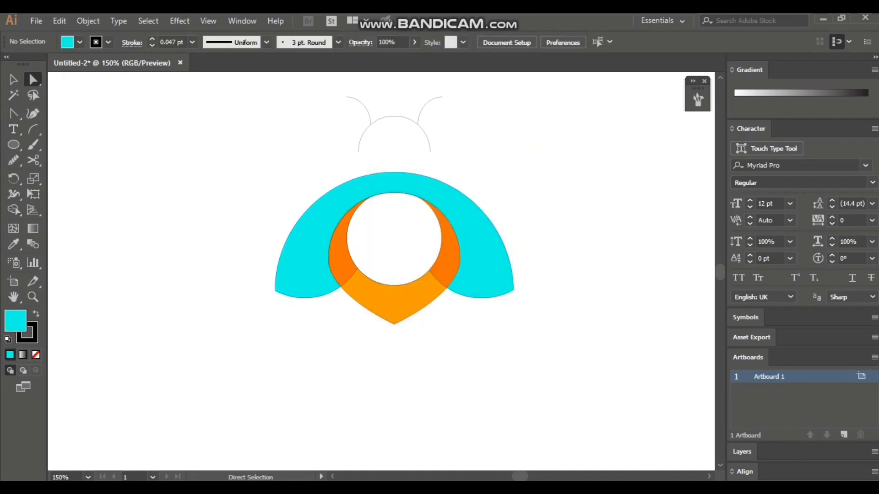
scroll(394, 256, up, 2)
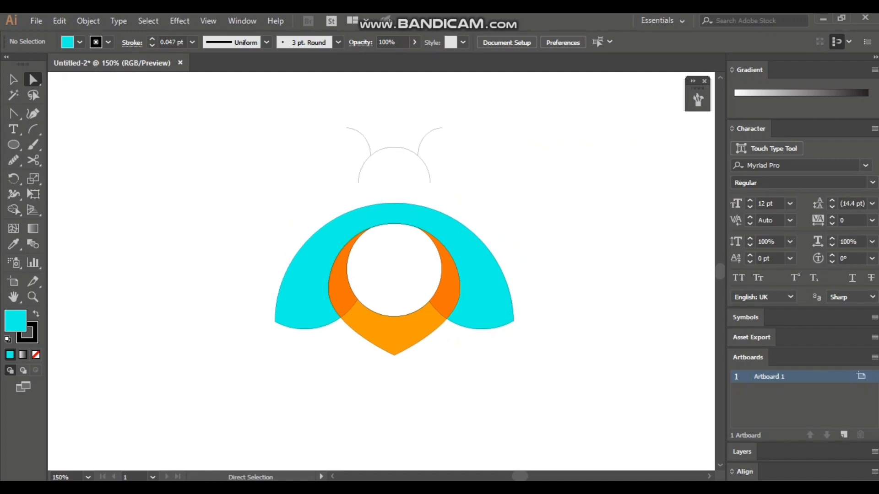
click(275, 321)
key(ctrl+shift+a)
drag(202, 107, 553, 337)
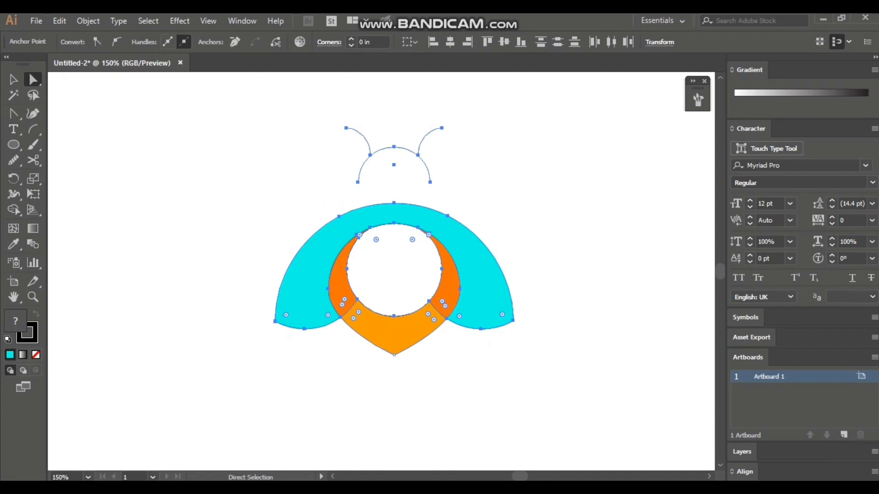
key(ctrl+shift+a)
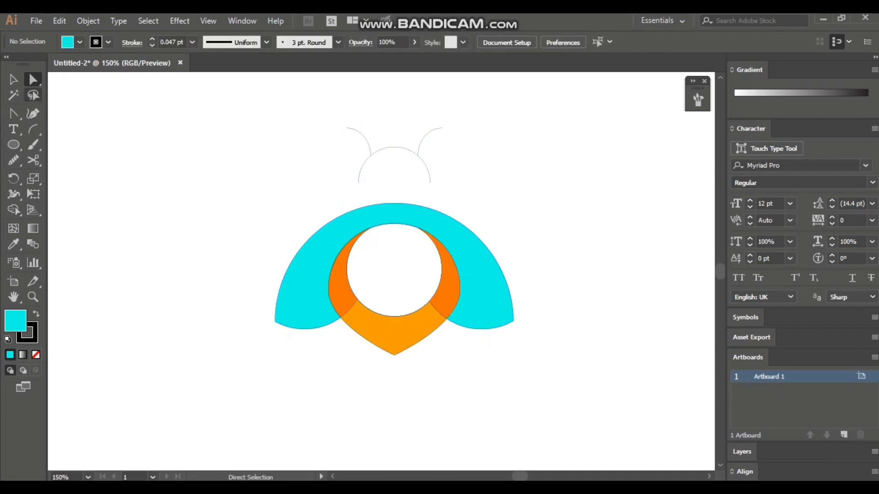
Set the stroke weight of the whole insect artwork, including head and antennae, to 10 pt.
key(v)
drag(215, 105, 495, 331)
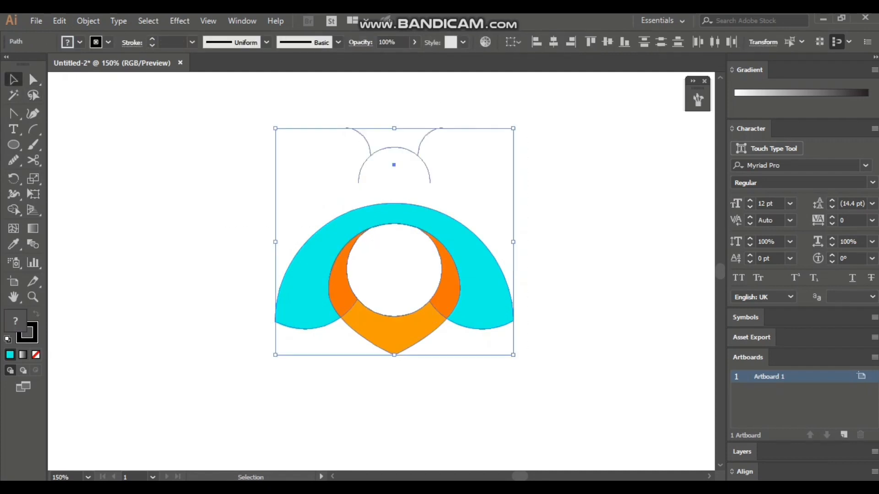
click(192, 42)
click(202, 267)
click(192, 42)
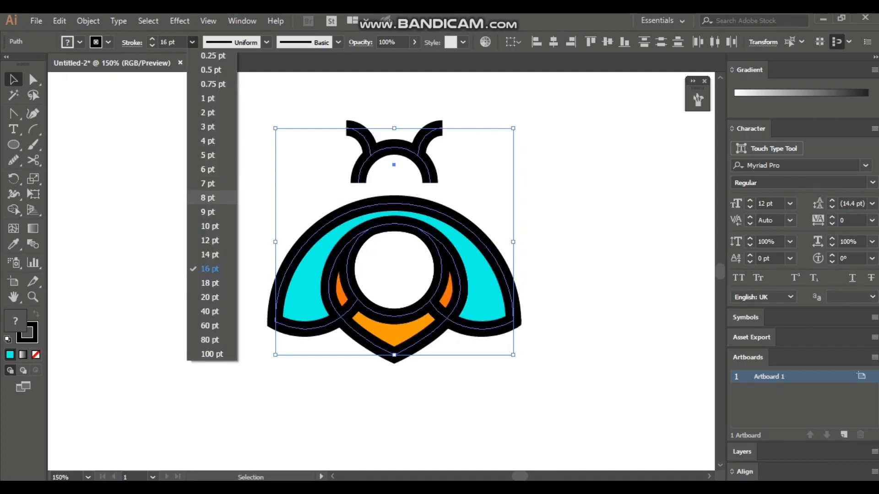
click(210, 226)
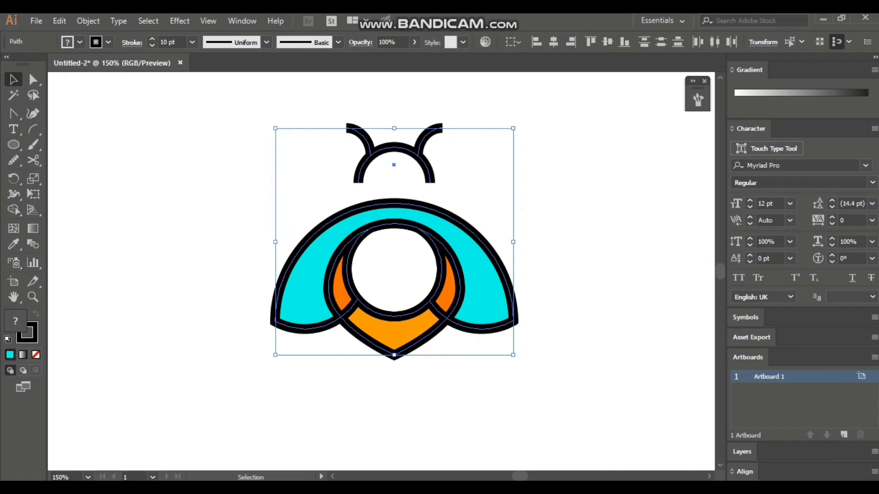
key(ctrl+shift+a)
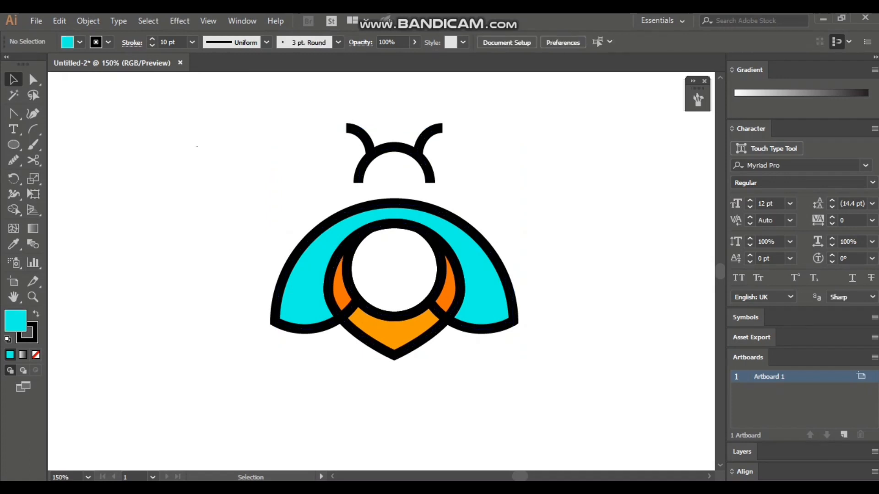
Recolour the stroke of the whole insect artwork to dark navy (#1A2140).
drag(196, 147, 472, 316)
click(32, 337)
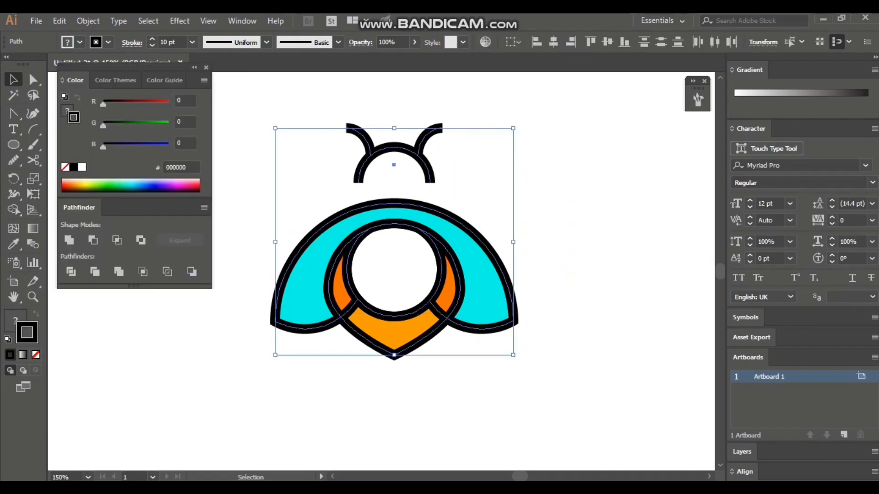
click(158, 188)
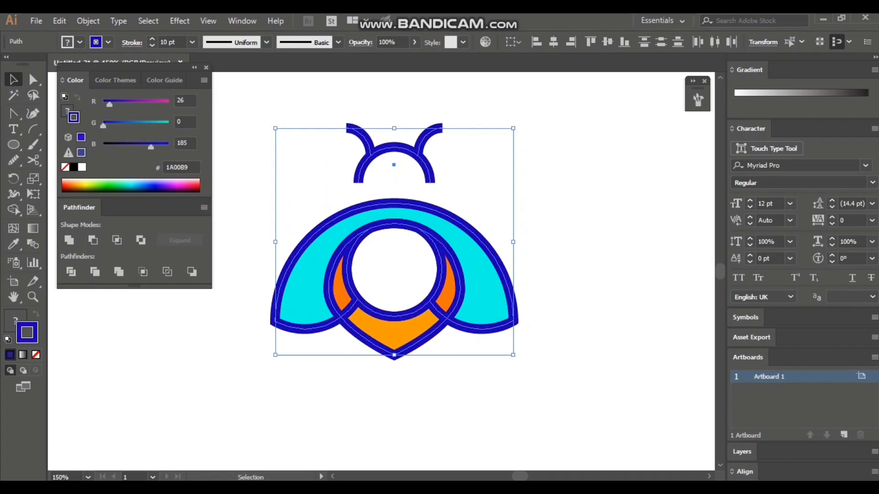
mouse_move(151, 148)
mouse_down()
mouse_move(121, 147)
mouse_move(111, 125)
mouse_move(120, 147)
mouse_up()
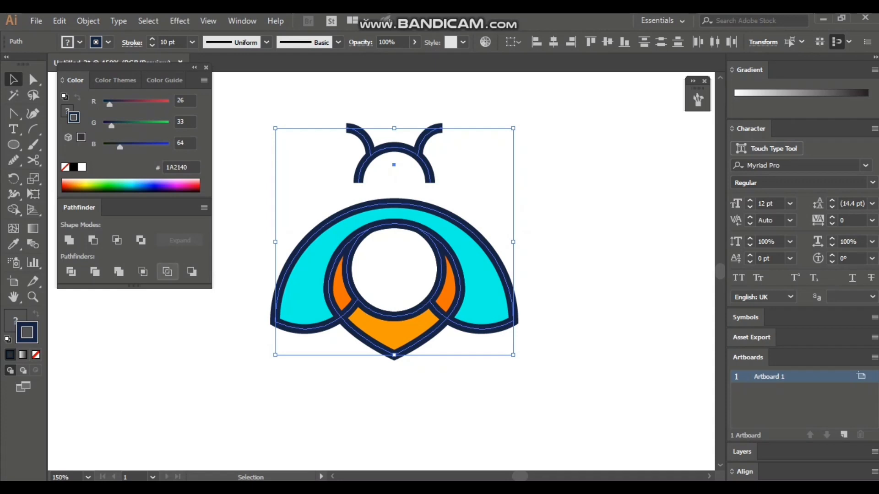
key(ctrl+shift+a)
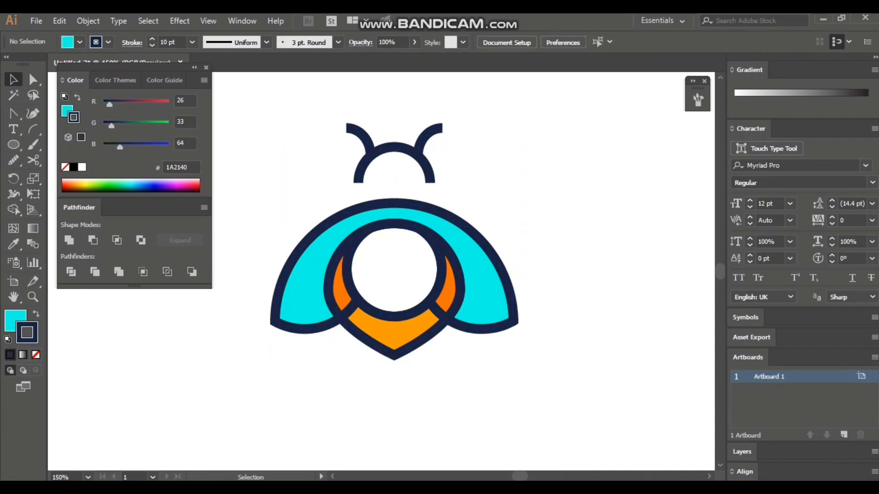
click(206, 68)
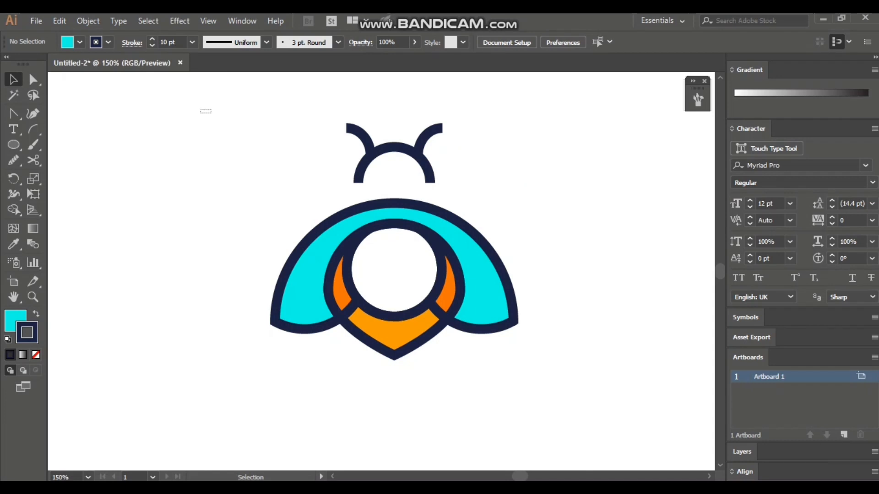
Open Offset Path for the whole insect artwork and turn on its preview.
drag(201, 109, 559, 358)
click(88, 20)
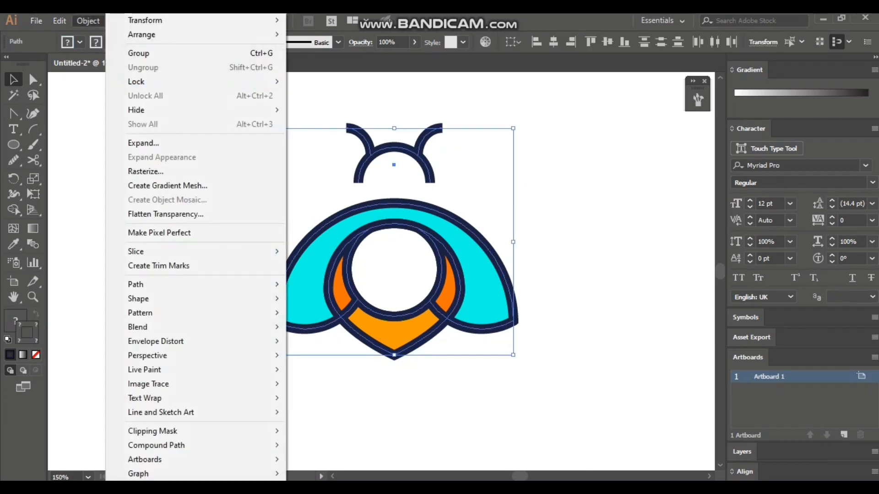
mouse_move(136, 284)
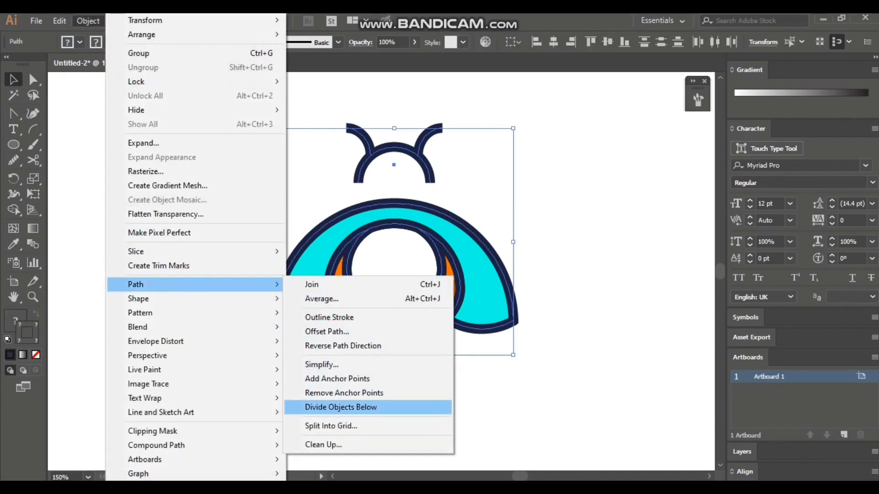
click(327, 331)
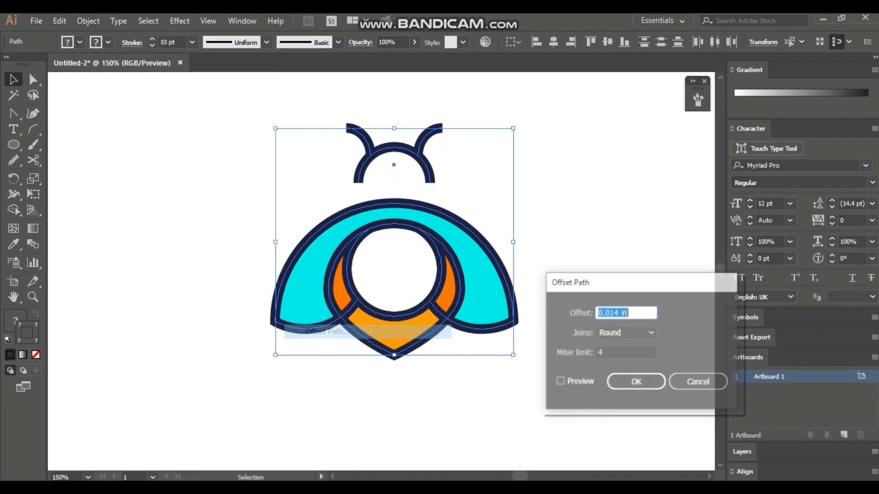
click(559, 381)
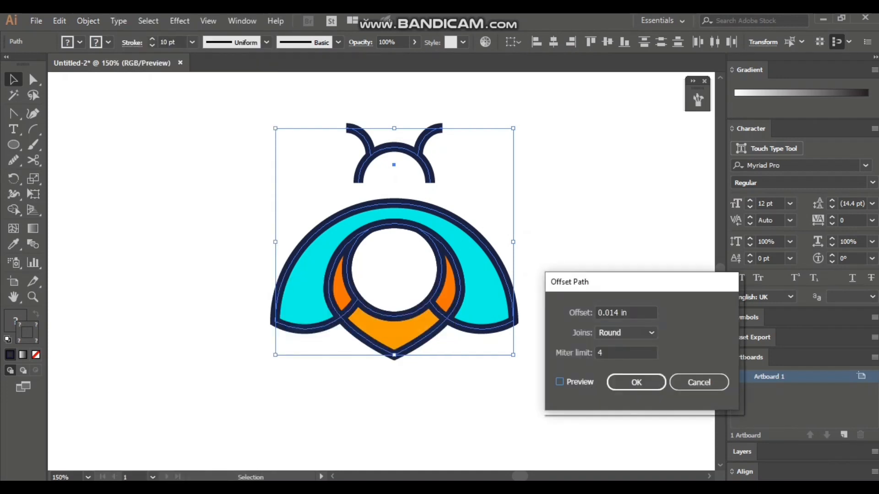